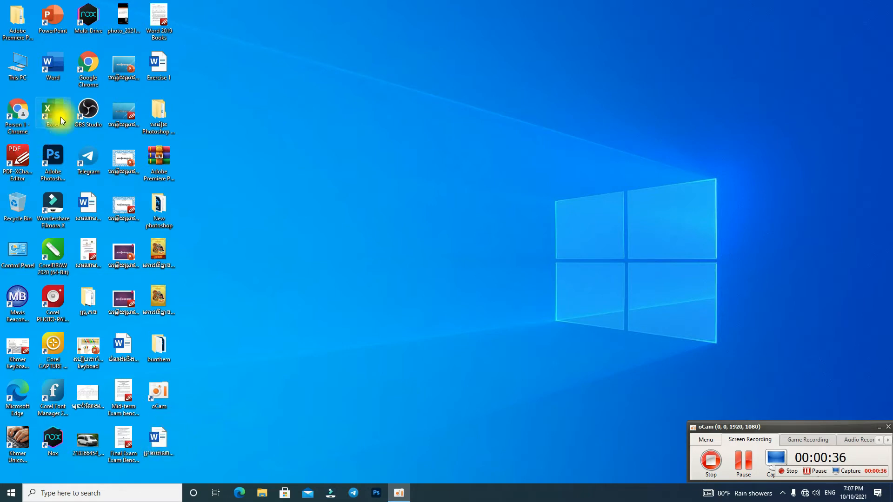
Open the Word document ព្រះរាជាណាចក្រកម្ពុជា from the desktop and place the insertion point on the empty line below its heading lines
double_click(166, 445)
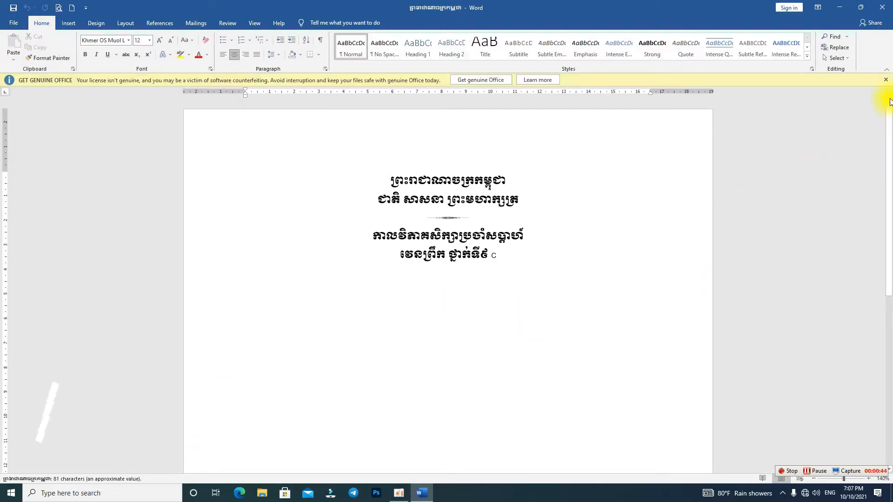
click(886, 80)
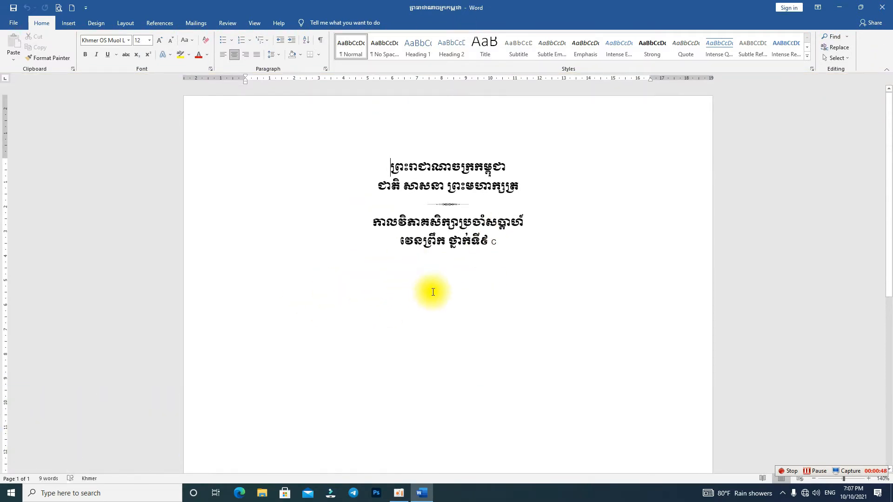
double_click(345, 279)
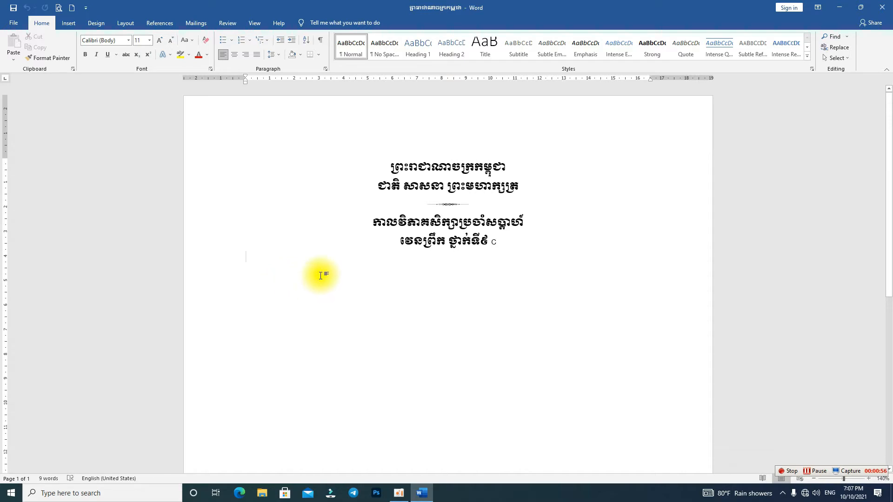
Insert a table with 5 columns and 8 rows below the heading lines
click(77, 27)
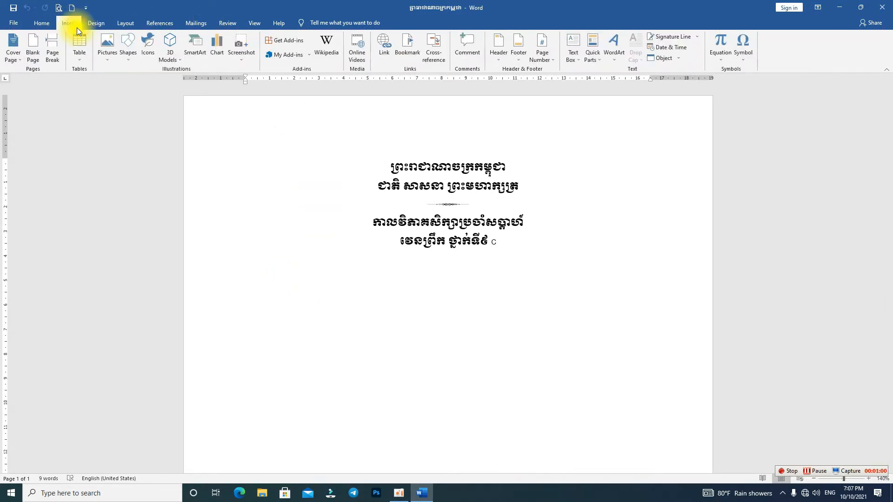
click(80, 60)
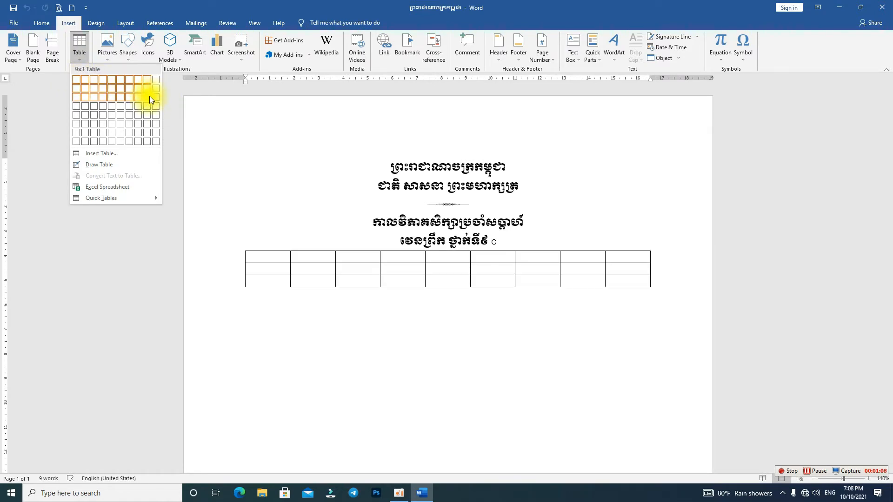
click(116, 154)
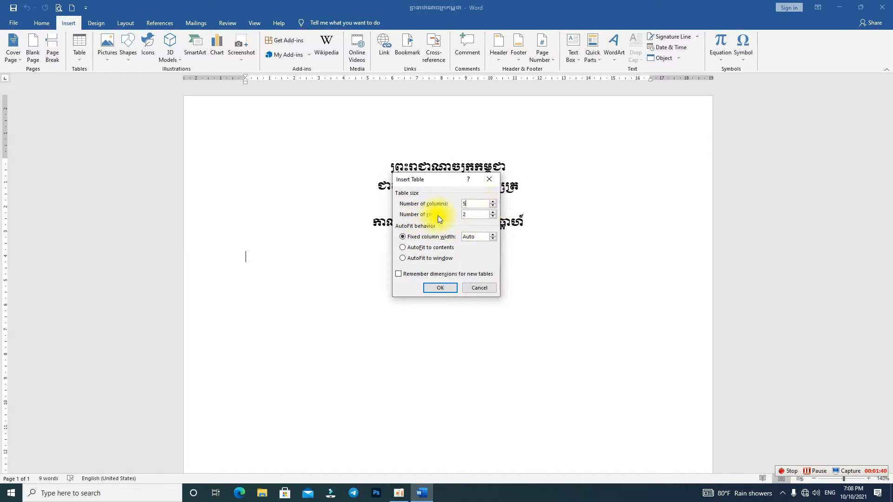
drag(484, 216, 457, 216)
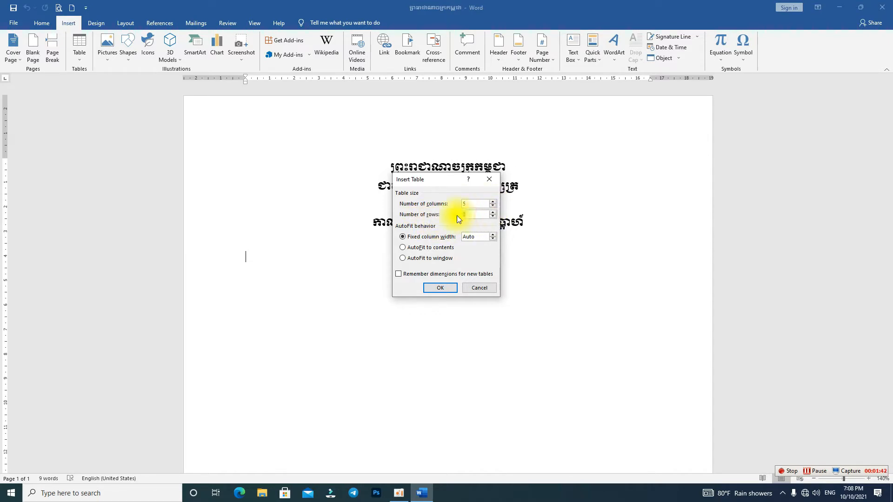
text(8)
click(434, 288)
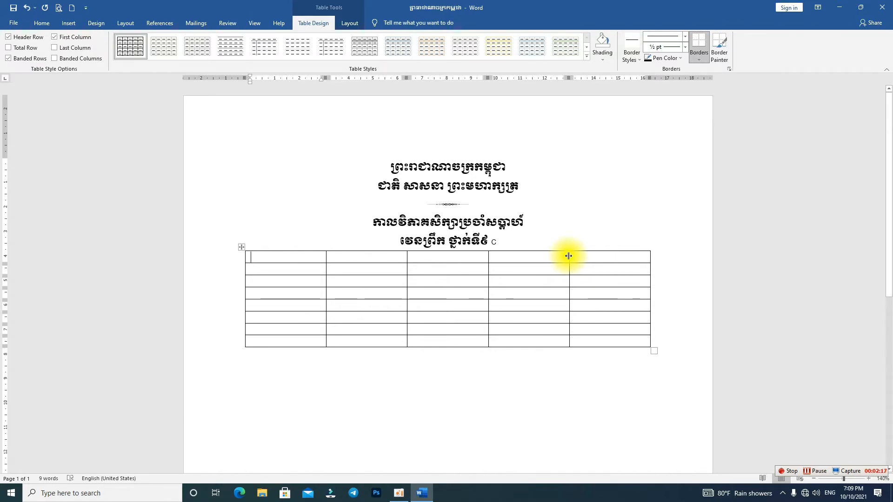
Adjust the border between the fourth and fifth columns so the fifth column is slightly wider than the fourth
drag(569, 256, 594, 256)
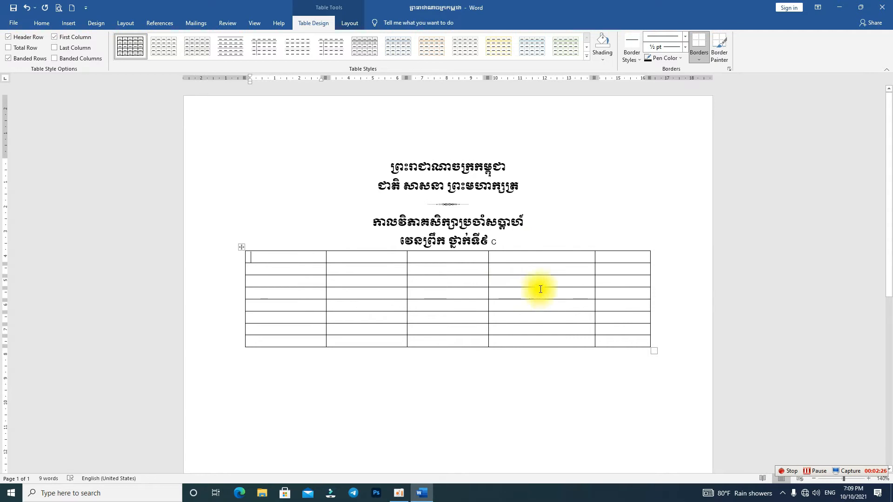
drag(594, 258, 568, 255)
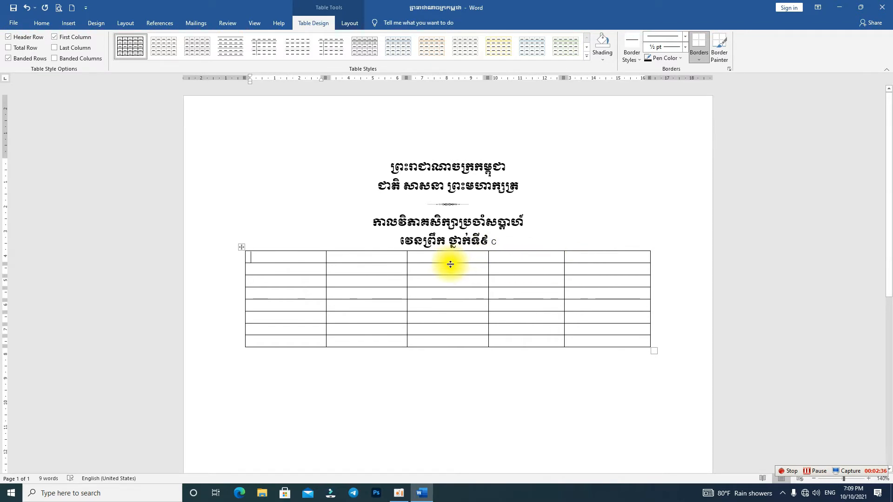
mouse_move(451, 264)
mouse_down()
mouse_move(457, 305)
mouse_move(466, 264)
mouse_up()
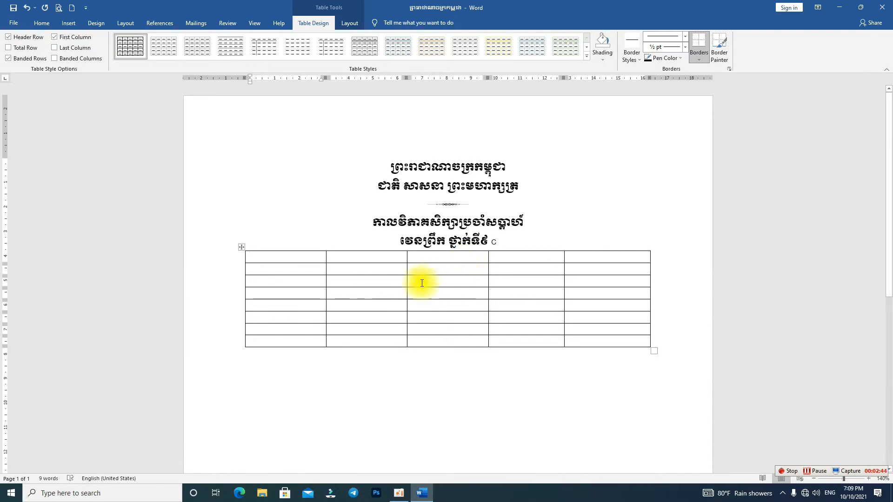
Apply the List Tables style with a solid green header row and green row lines to the table
click(303, 280)
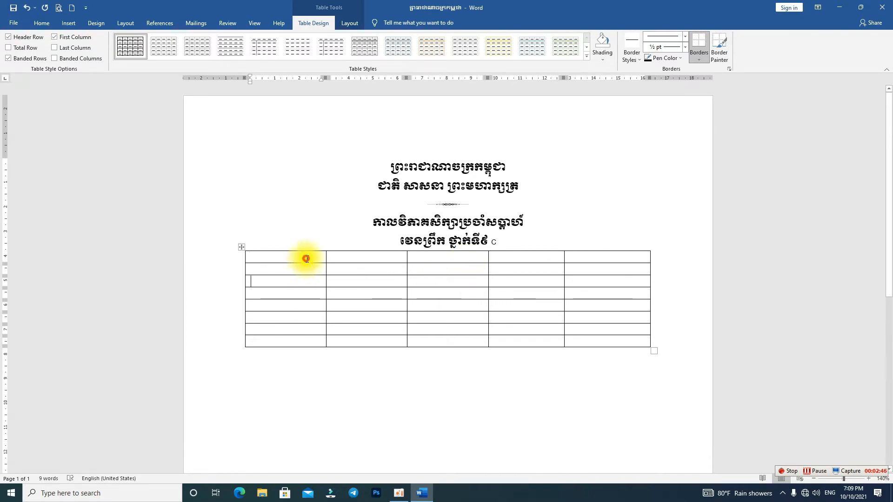
click(305, 258)
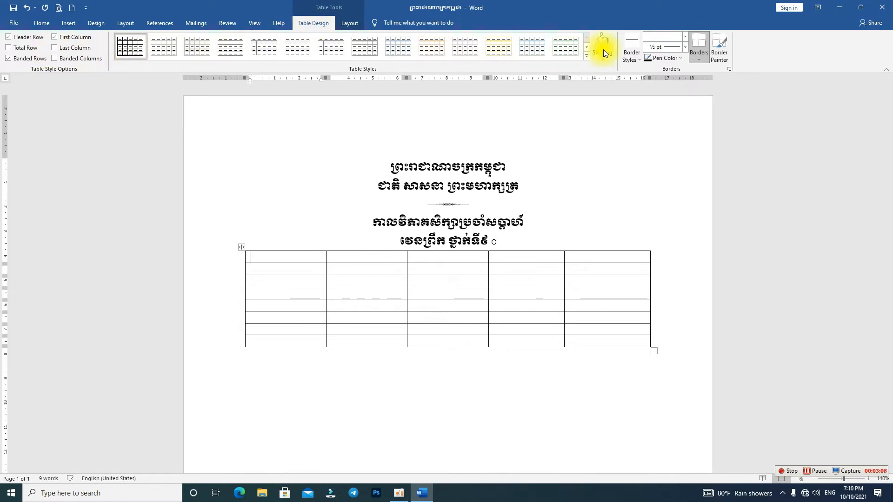
click(350, 23)
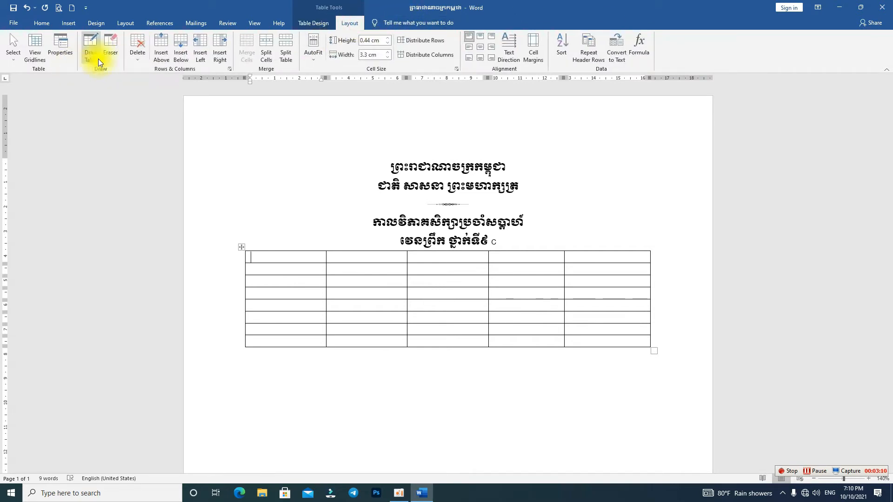
click(326, 29)
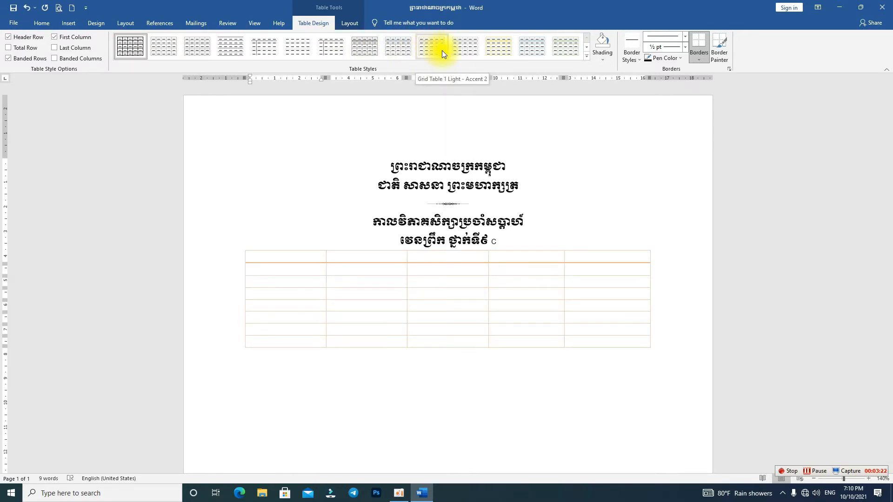
click(588, 57)
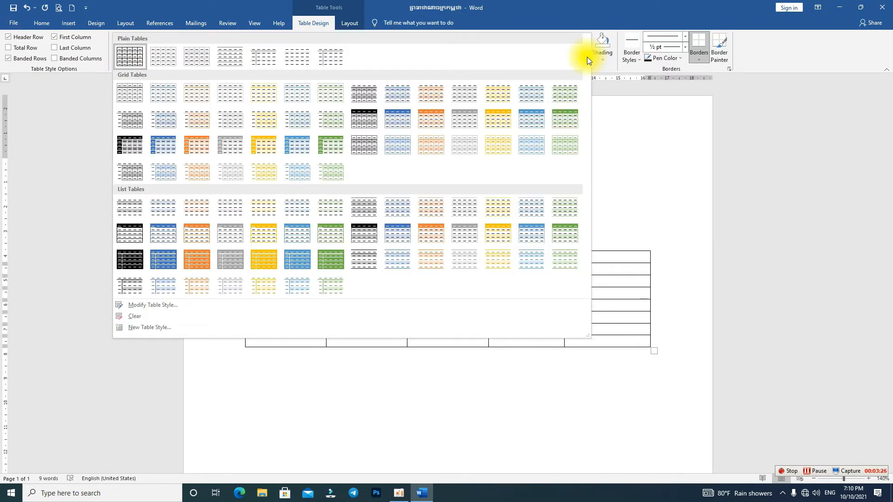
click(340, 239)
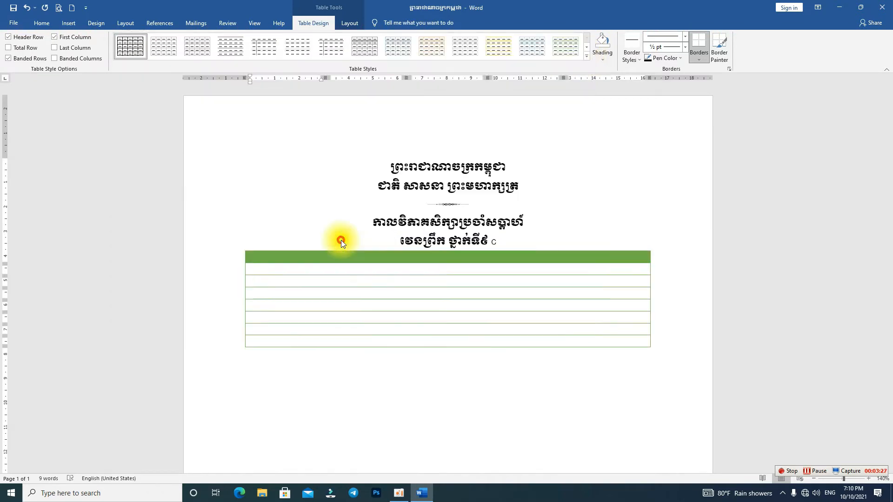
Try the gold banded Grid Tables style on the table, and switch back to the plain black grid style
click(587, 57)
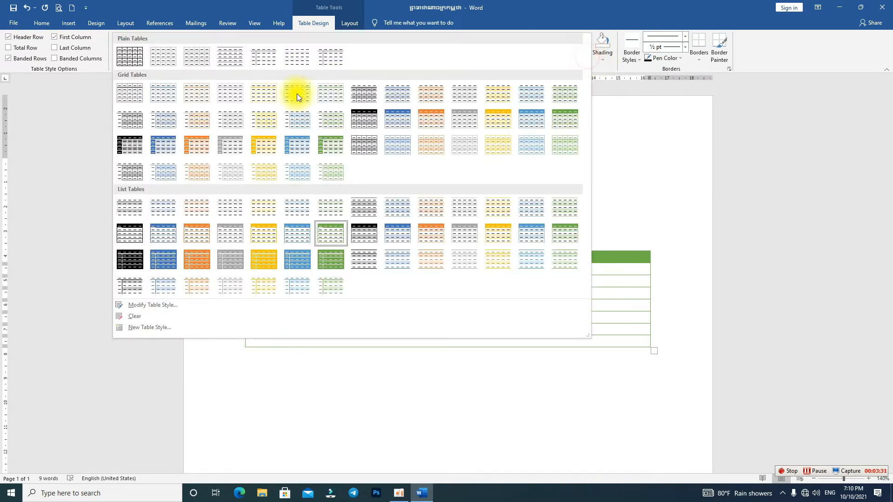
click(279, 145)
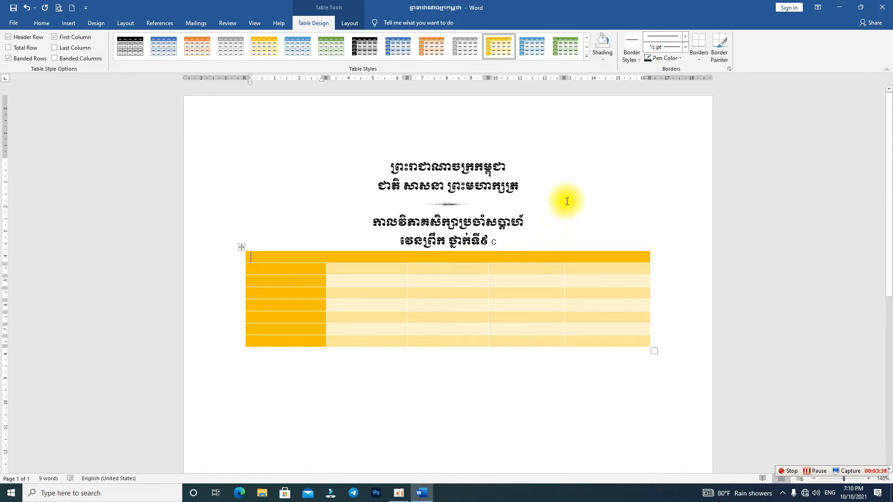
click(587, 56)
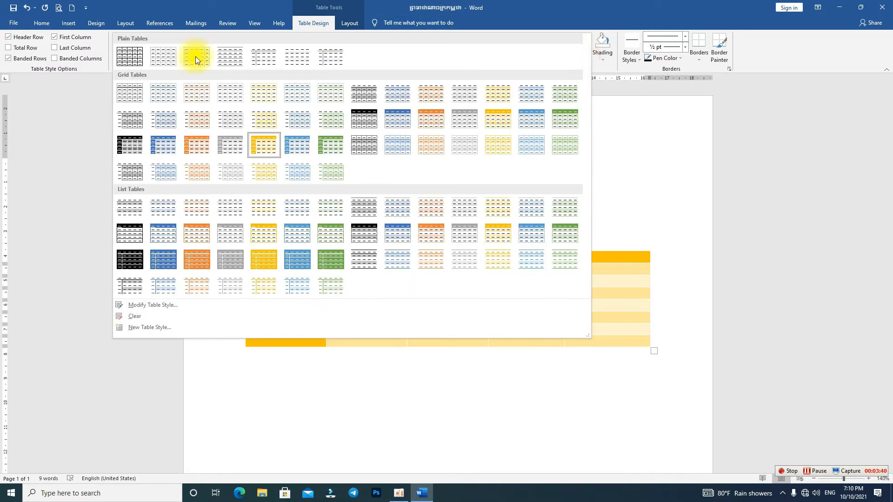
click(134, 60)
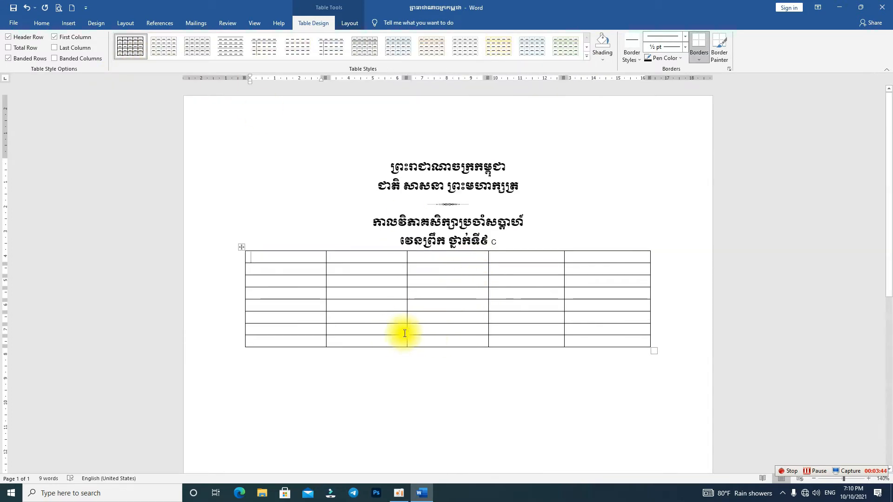
Choose the black ½ pt double-line theme border style and try painting it along the table's top edge
click(699, 57)
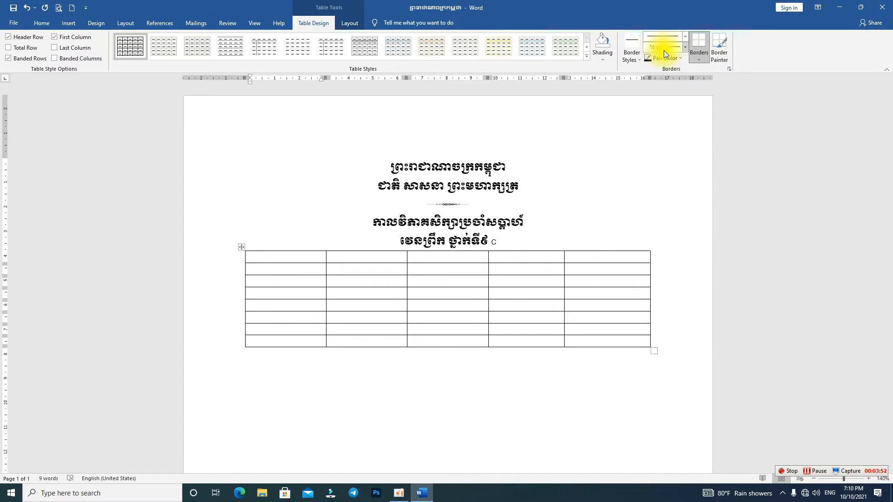
click(640, 55)
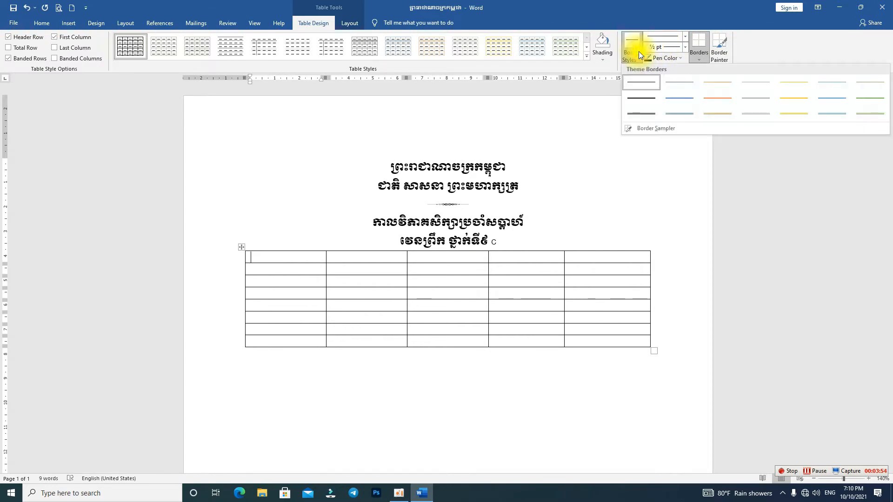
click(640, 54)
click(640, 55)
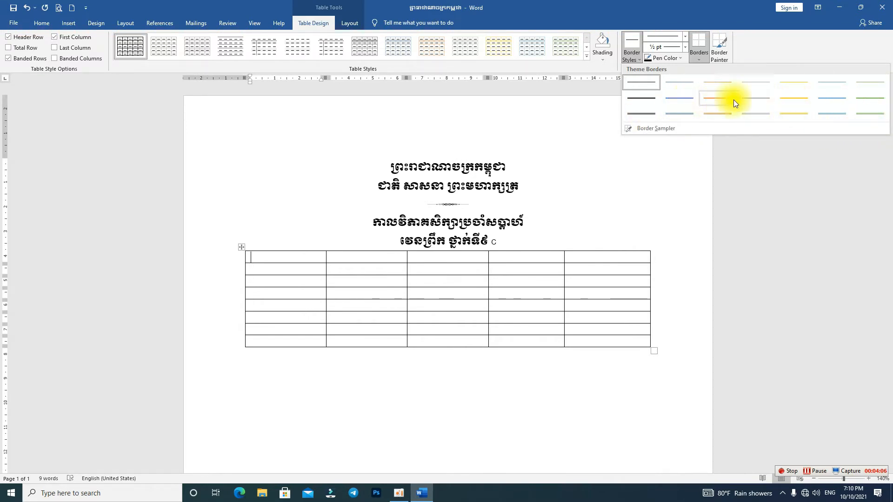
click(649, 116)
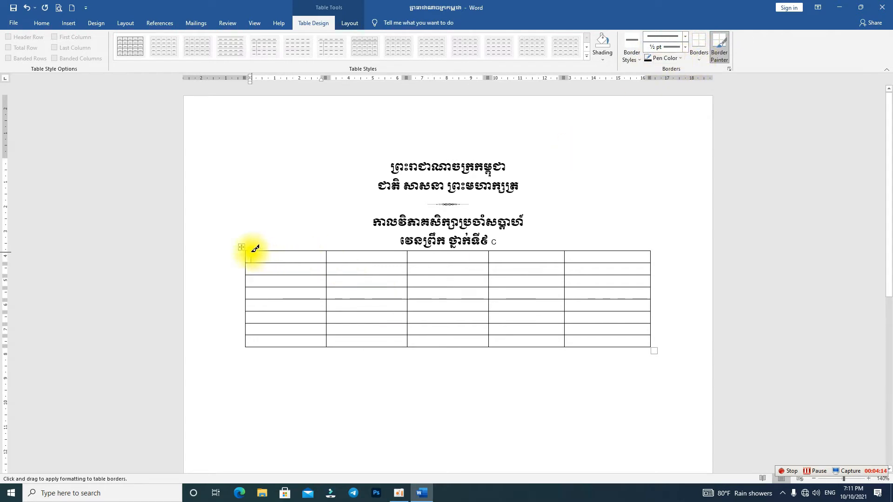
mouse_move(251, 247)
mouse_down()
mouse_move(542, 265)
mouse_move(689, 255)
mouse_move(650, 245)
mouse_up()
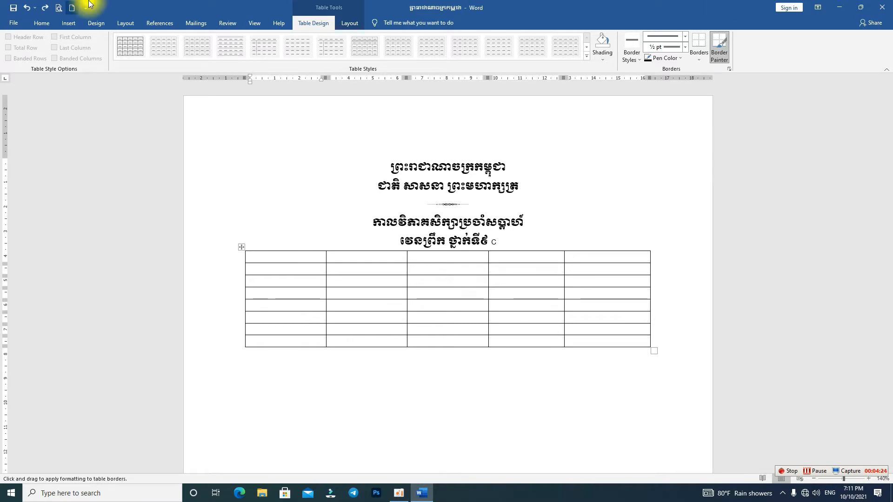
key(Escape)
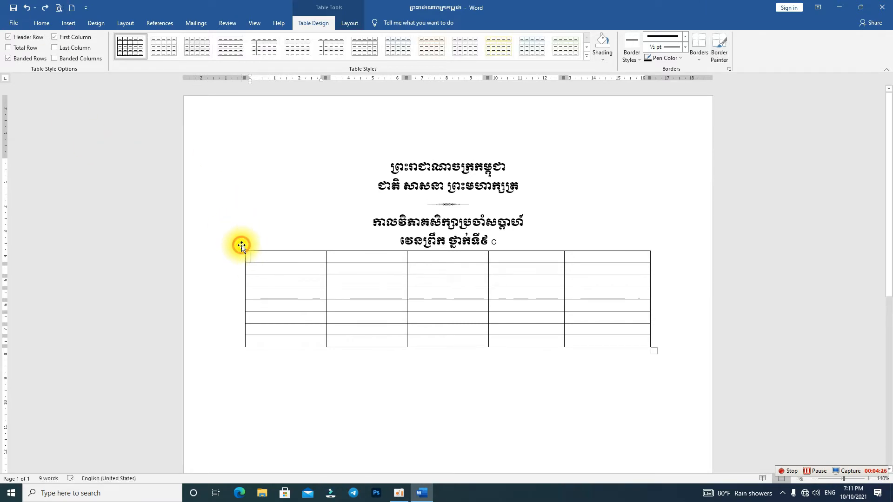
Apply the chosen double-line border style to all borders of the whole table
click(241, 247)
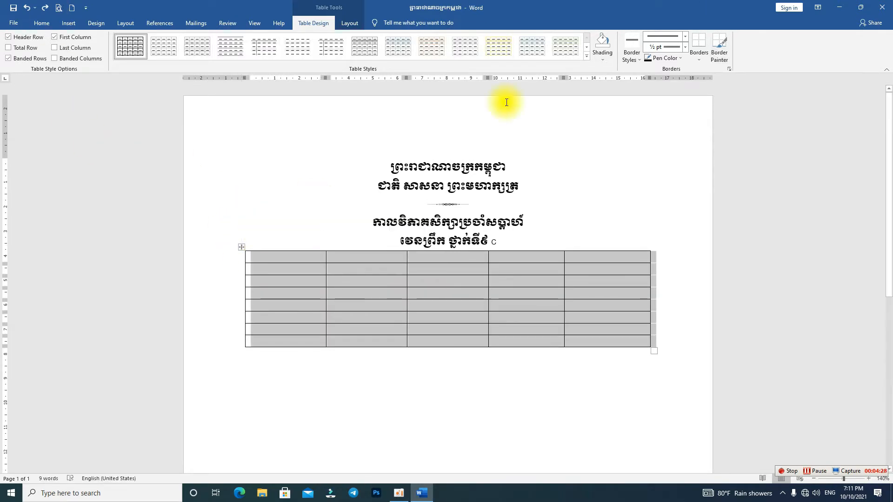
click(632, 52)
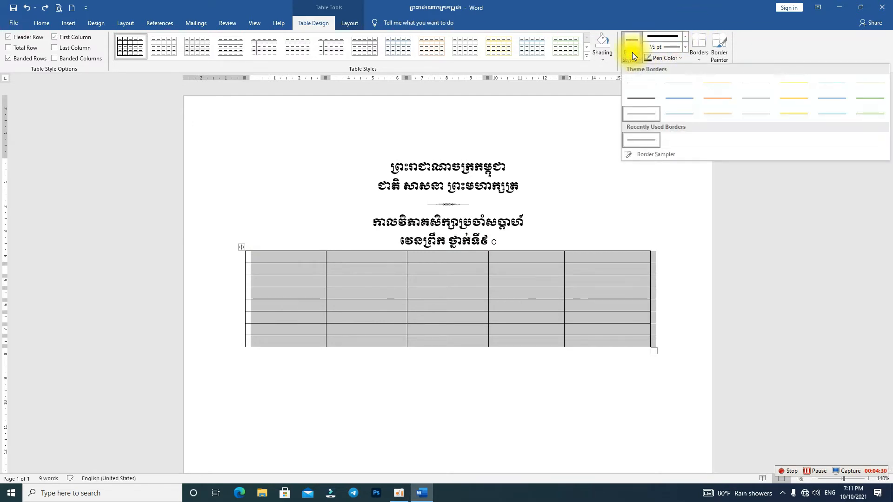
click(633, 52)
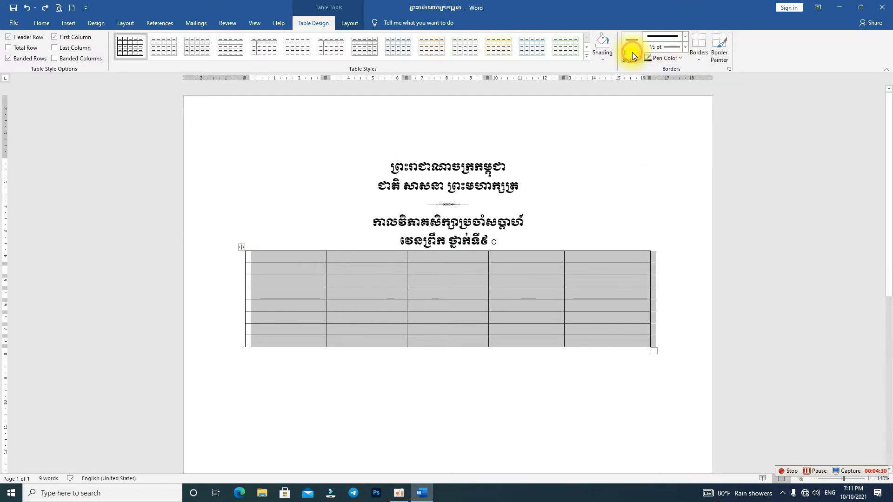
click(699, 60)
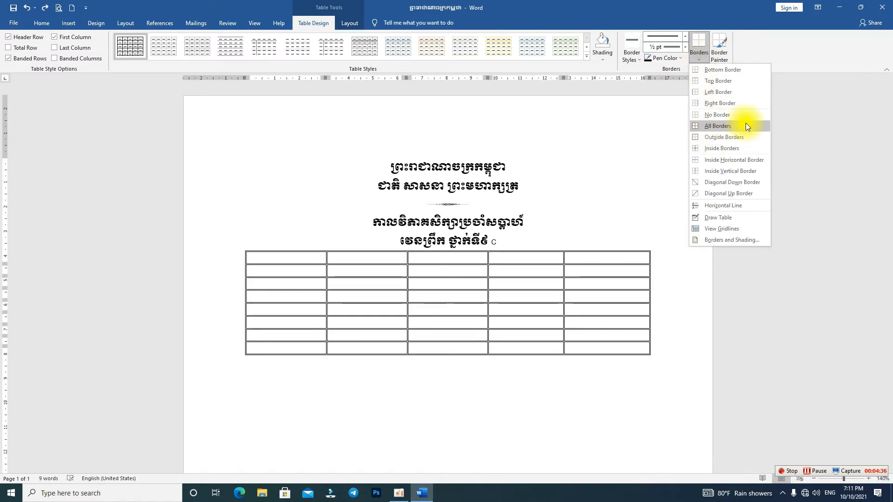
click(746, 126)
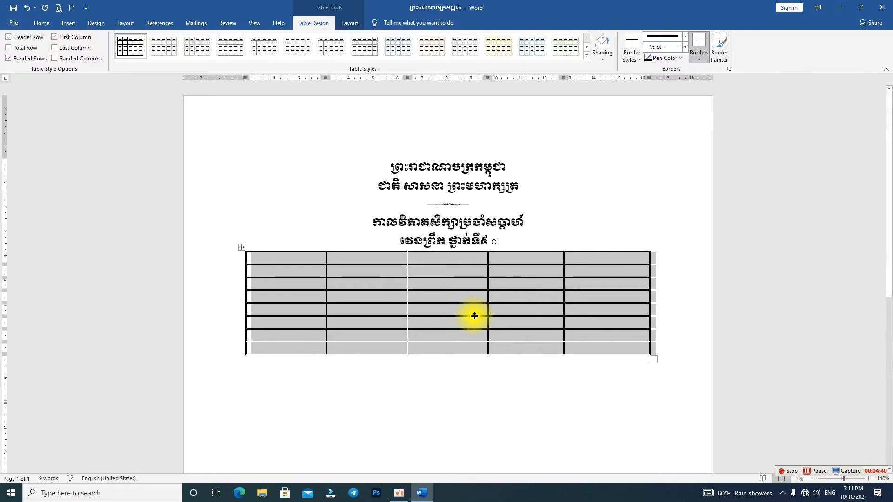
Choose the thin black single-line ½ pt theme border style and apply it to all borders of one cell in the second row
click(535, 268)
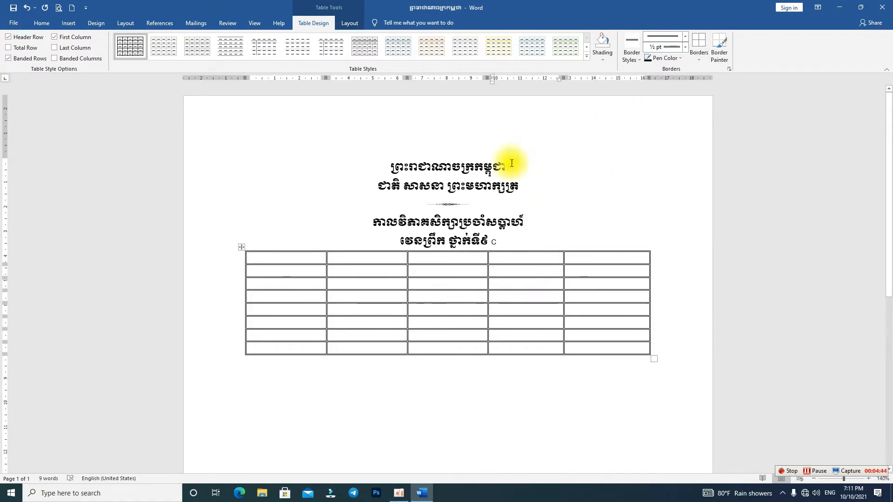
click(627, 47)
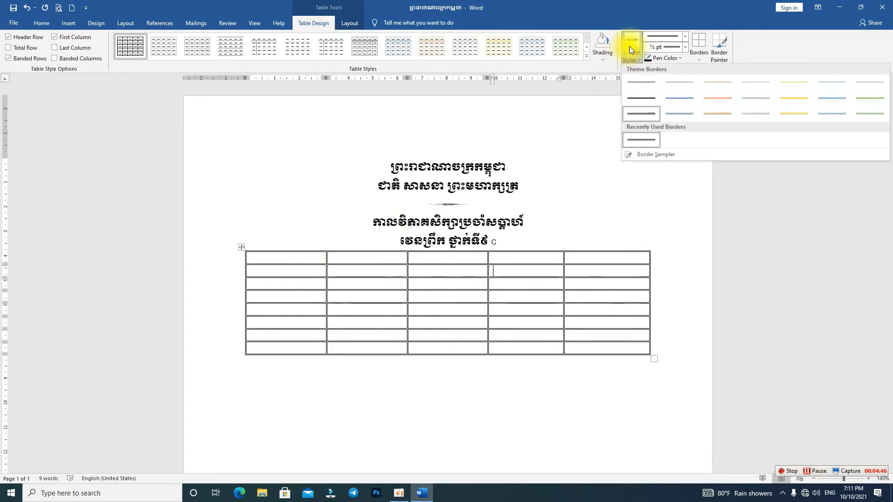
click(640, 88)
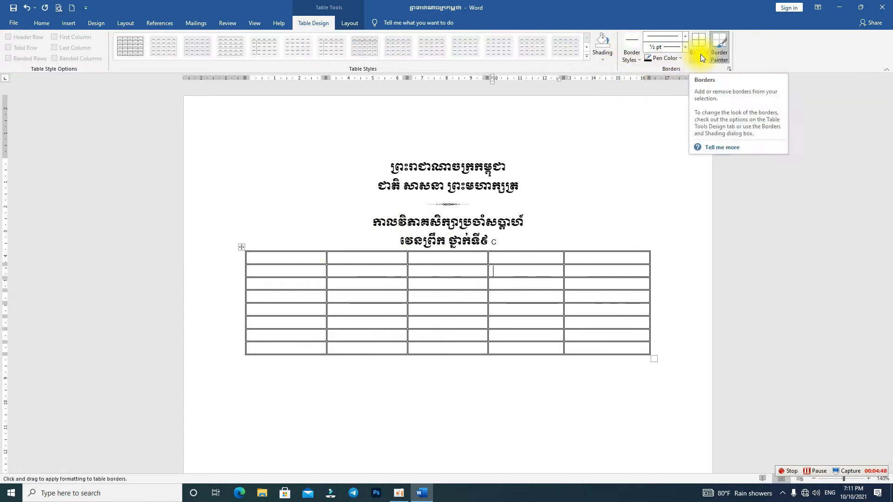
click(697, 58)
click(703, 126)
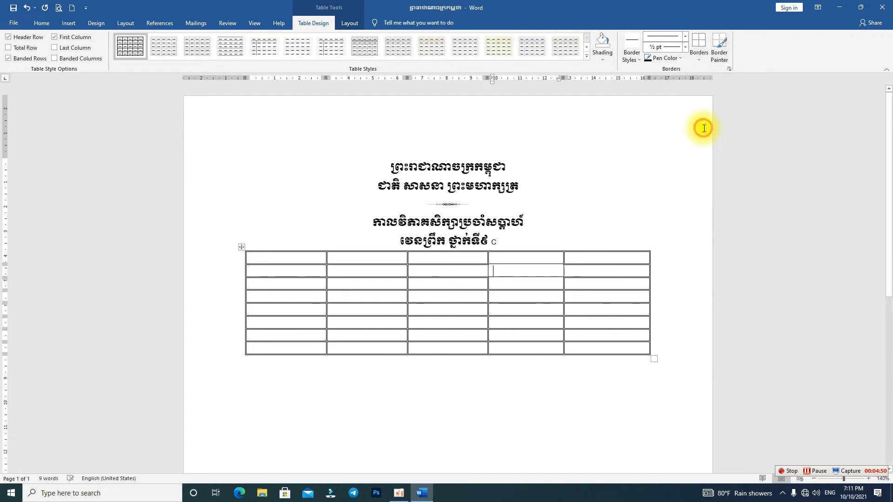
Apply the black single-line ½ pt border to all borders of the whole table
click(242, 247)
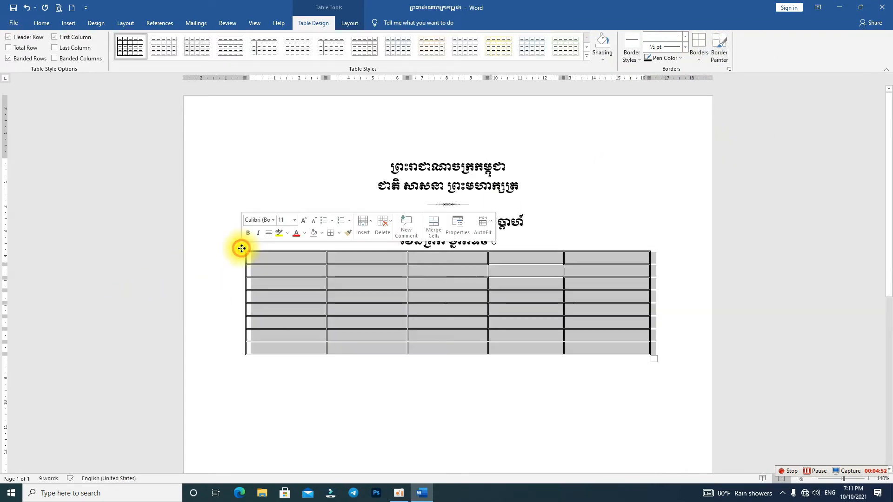
click(698, 52)
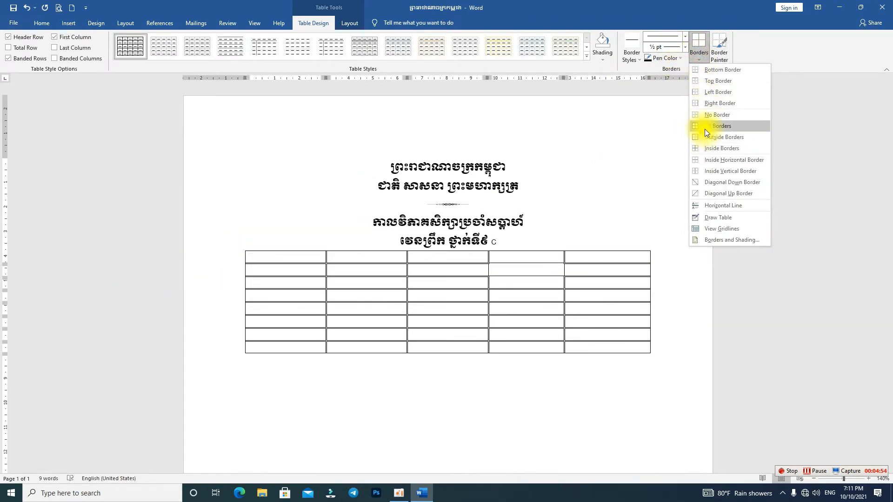
click(705, 128)
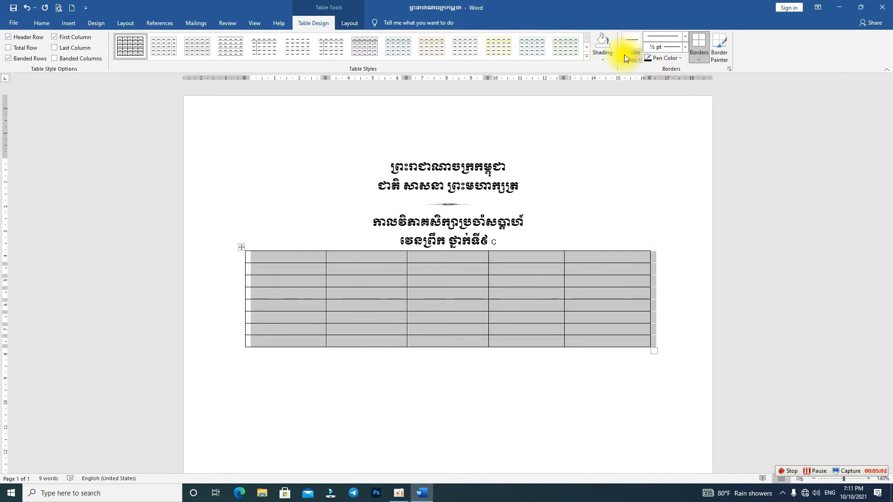
Set the border line weight to 2 ¼ pt and apply it to all borders of the table
click(672, 40)
click(673, 37)
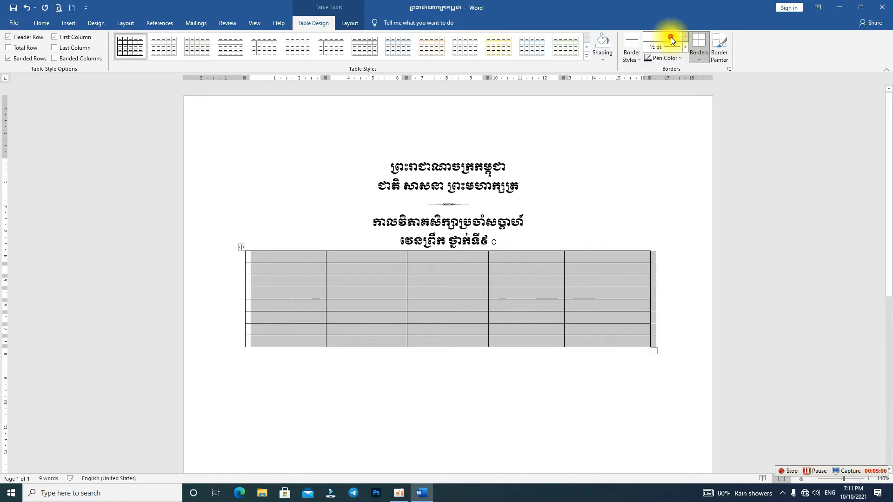
click(671, 37)
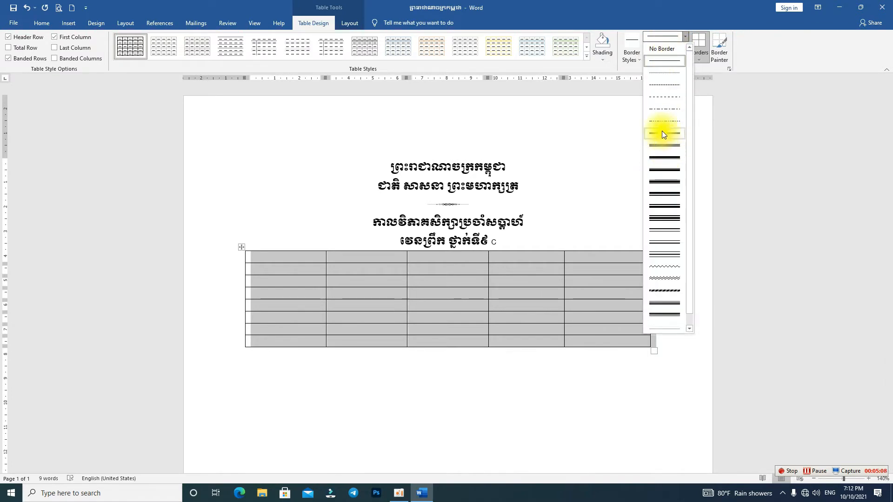
click(670, 37)
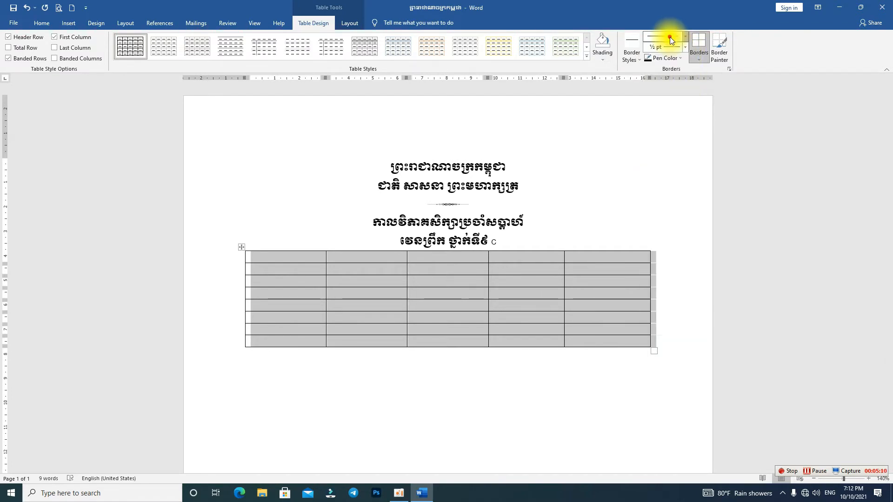
click(657, 49)
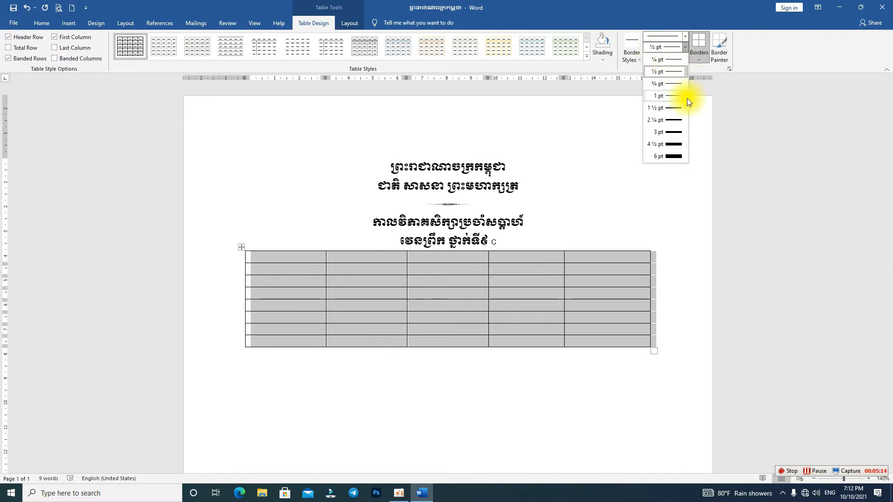
click(669, 120)
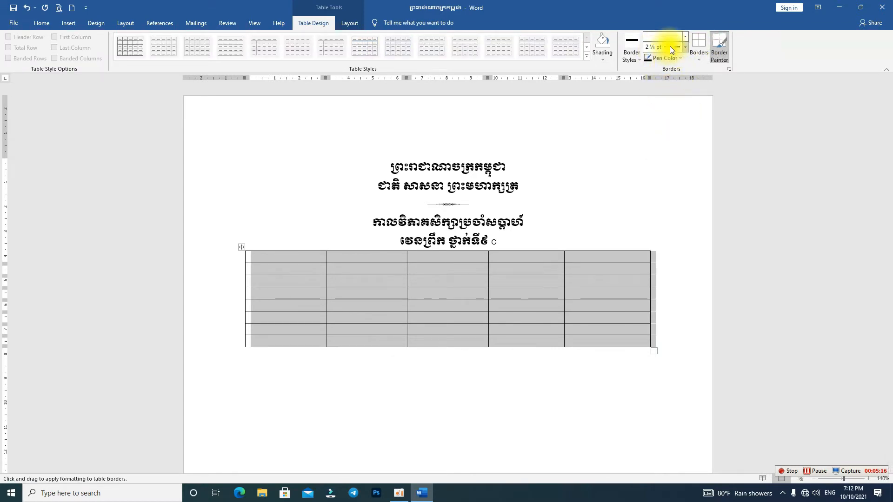
click(698, 43)
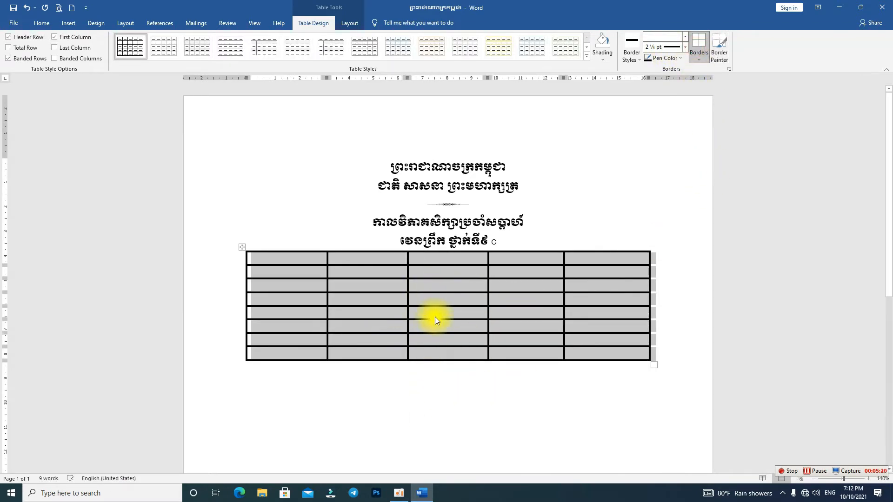
Reduce the border line weight to ¼ pt and apply it to all borders of the table
click(682, 47)
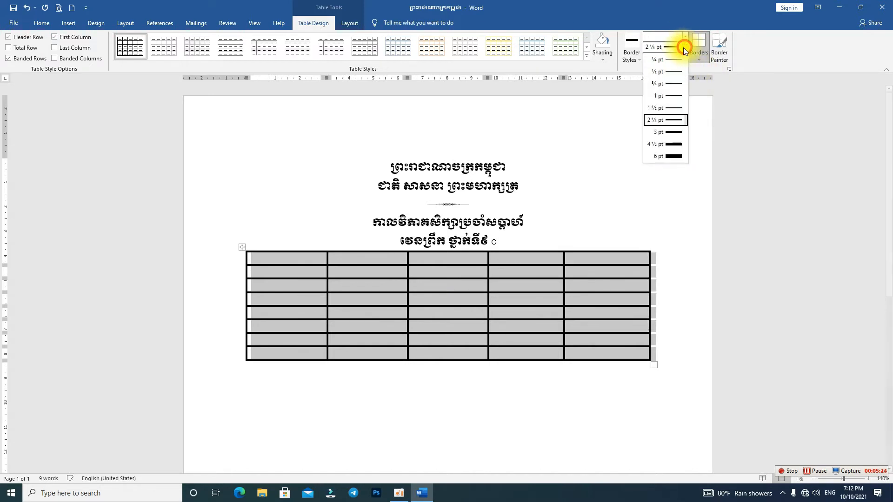
click(682, 60)
click(704, 54)
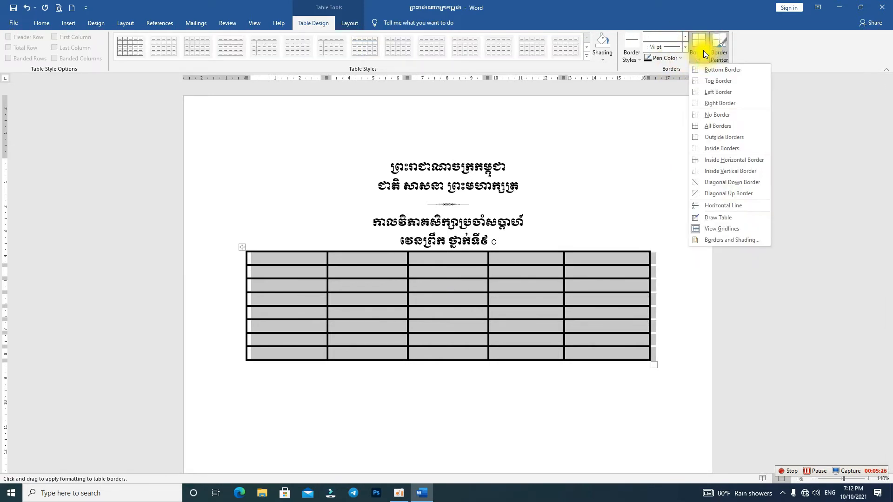
click(703, 48)
click(700, 60)
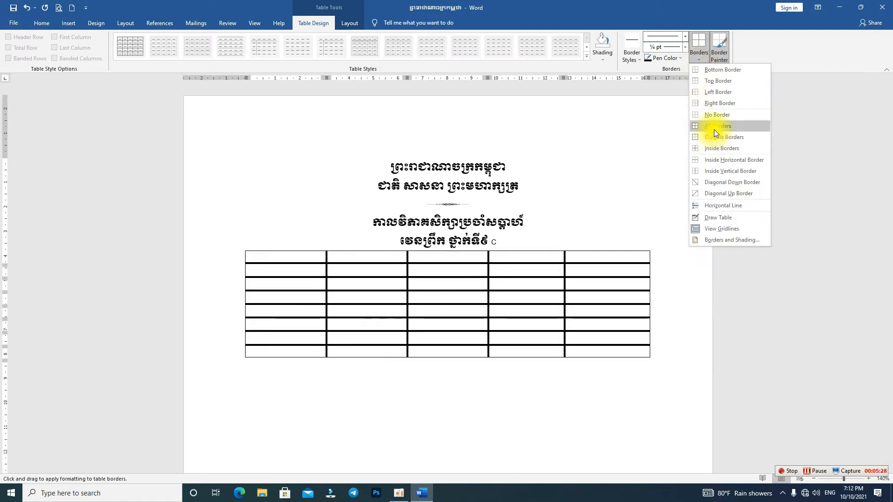
click(714, 130)
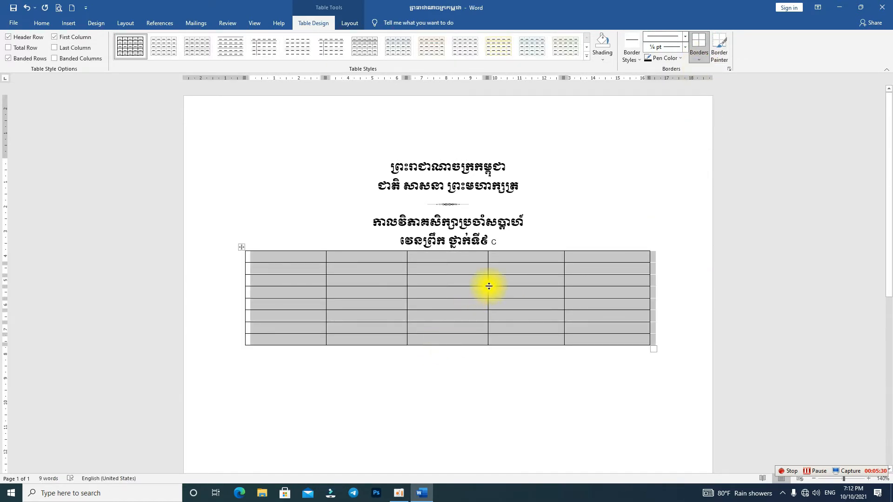
click(634, 59)
click(635, 56)
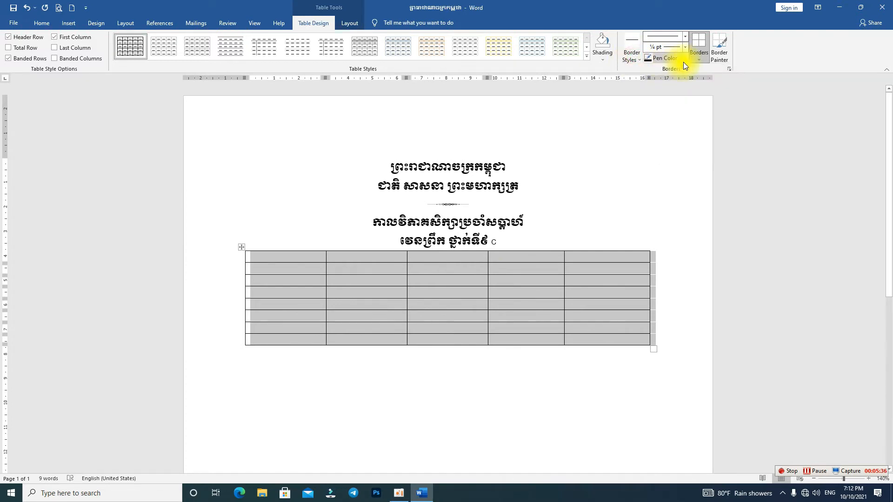
click(629, 52)
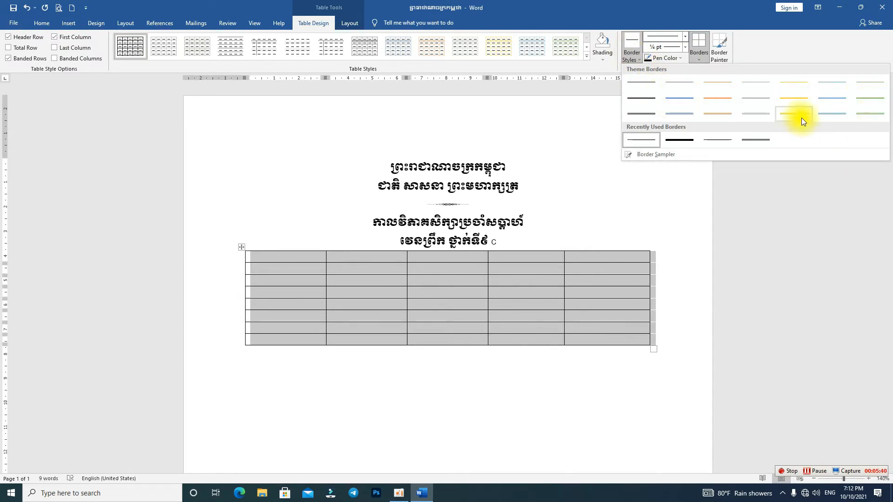
click(631, 51)
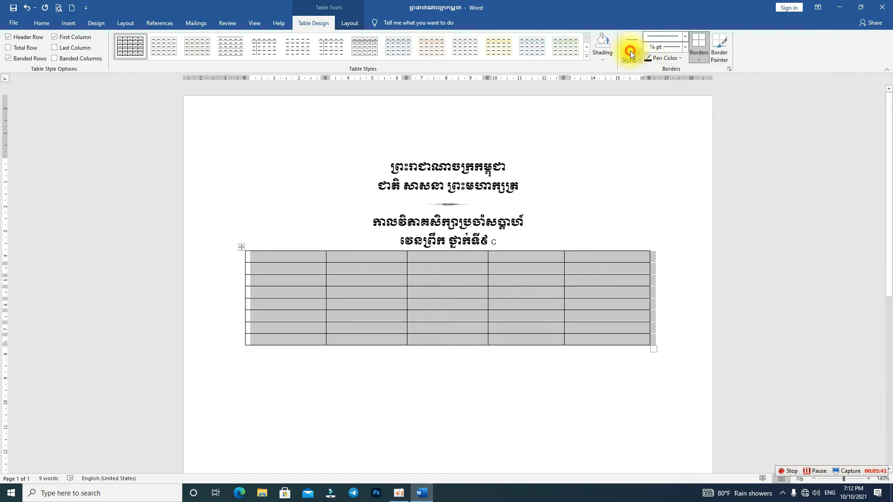
click(668, 59)
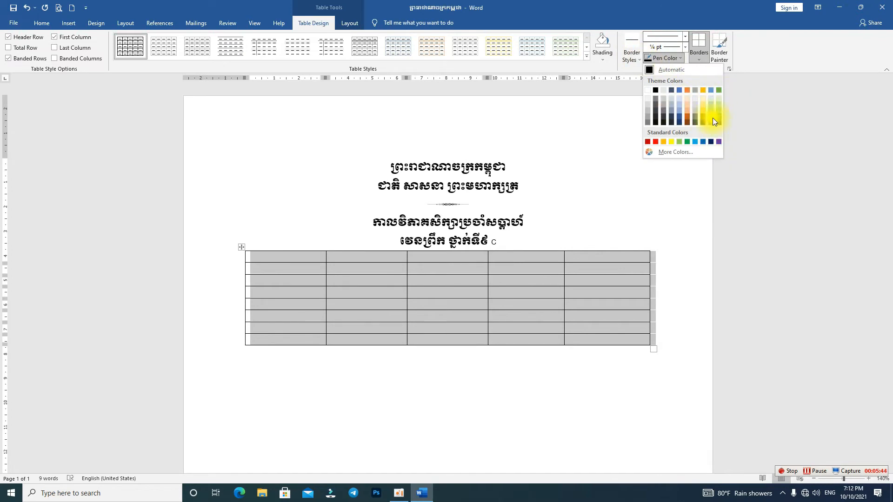
click(627, 44)
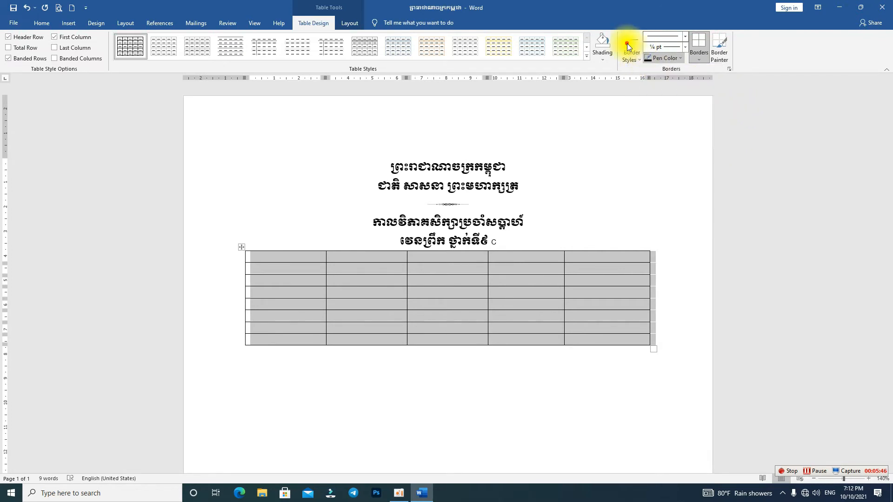
click(684, 57)
Set the border pen to 2 ¼ pt in standard purple and apply it to all borders of the table
click(672, 48)
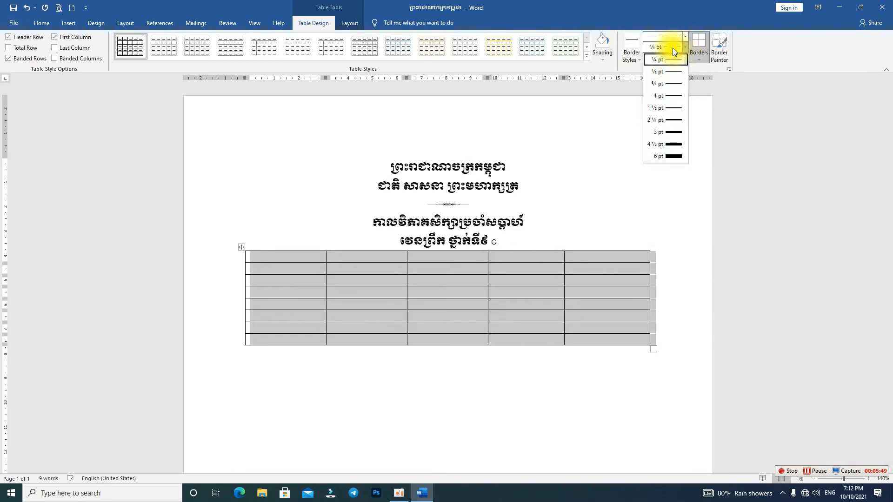
click(672, 120)
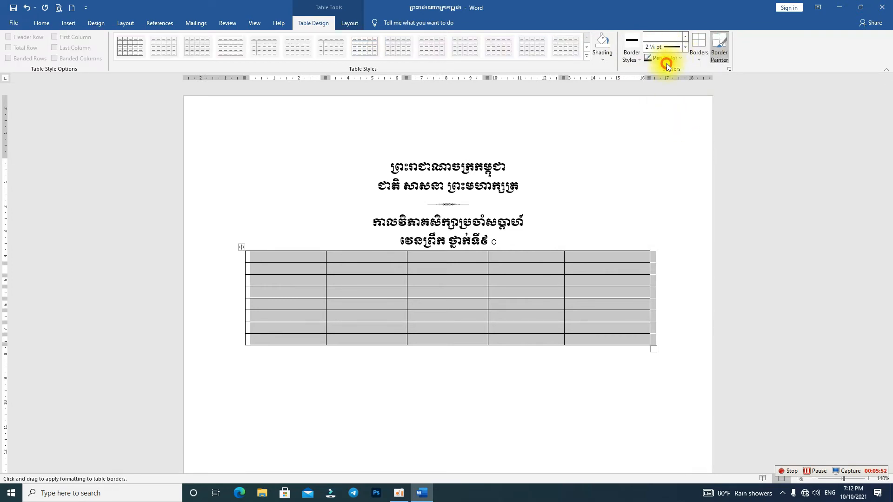
click(667, 62)
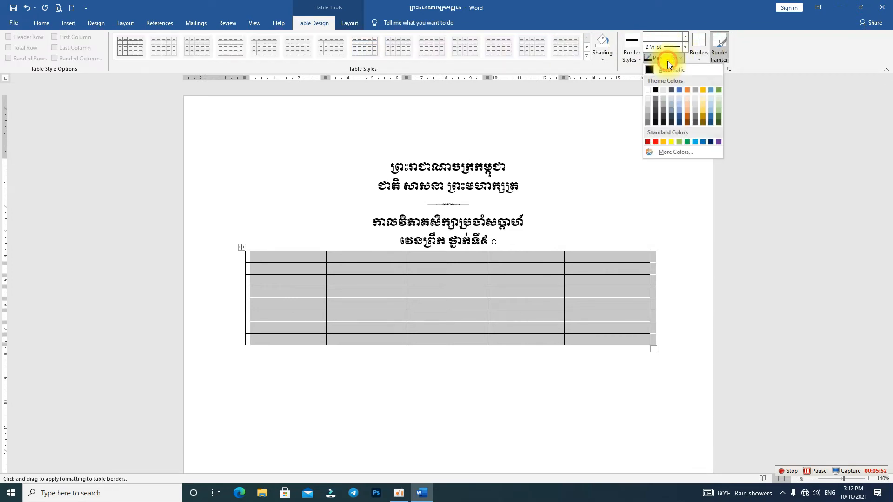
click(719, 142)
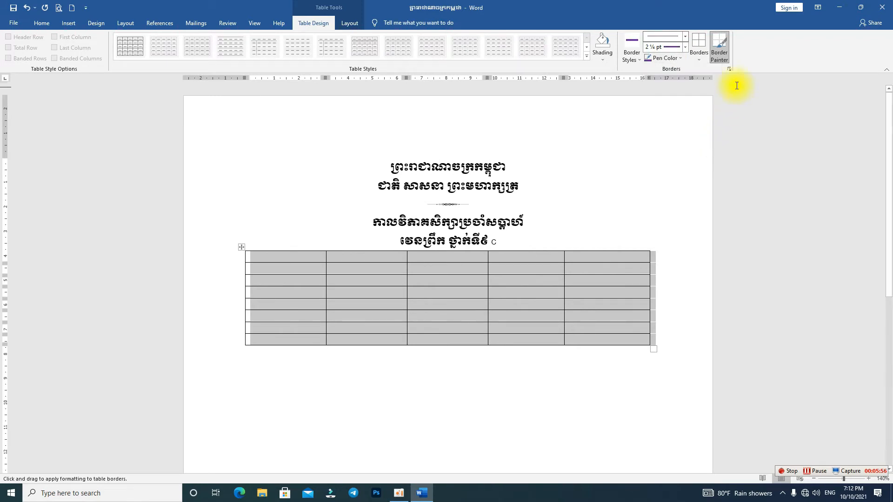
click(703, 57)
click(719, 123)
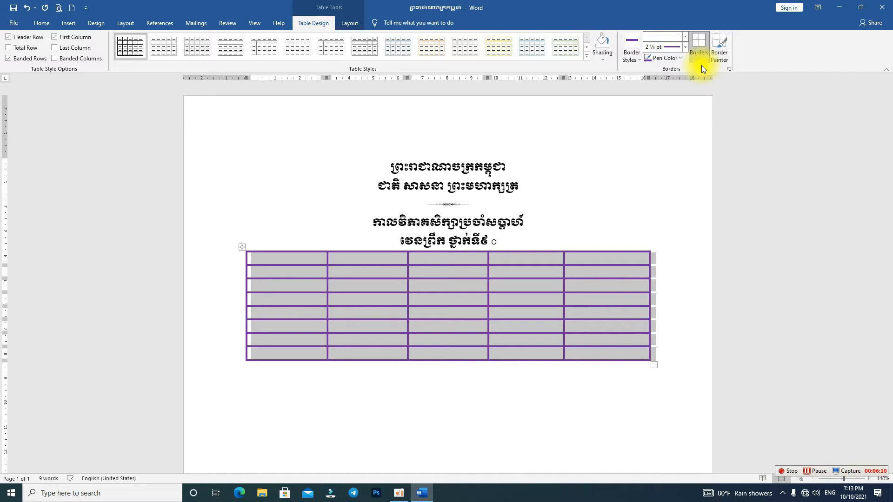
Choose the solid single line style at ½ pt and remove all borders from the table
click(671, 34)
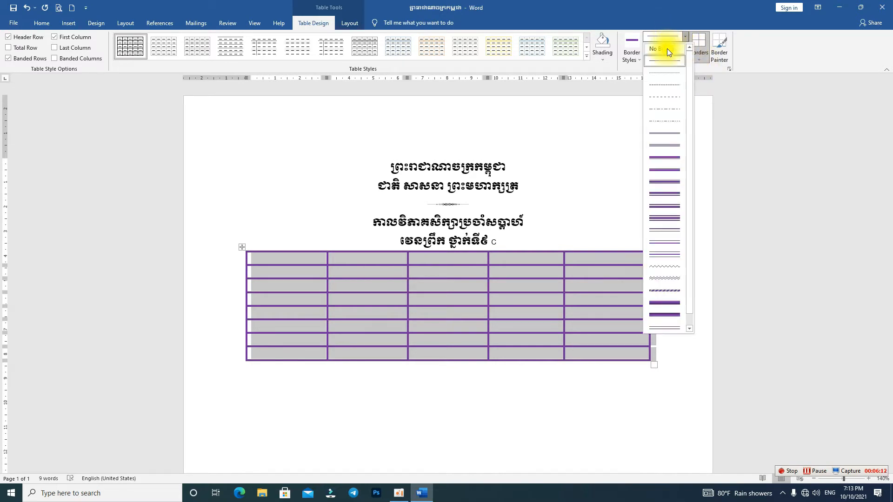
click(667, 56)
click(697, 50)
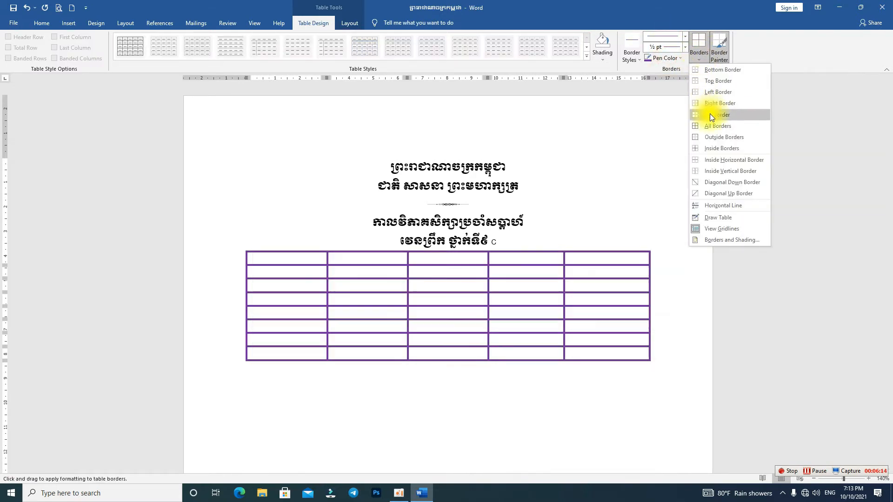
click(696, 120)
Set the pen color to black and apply the ½ pt line to all borders of the table
click(662, 60)
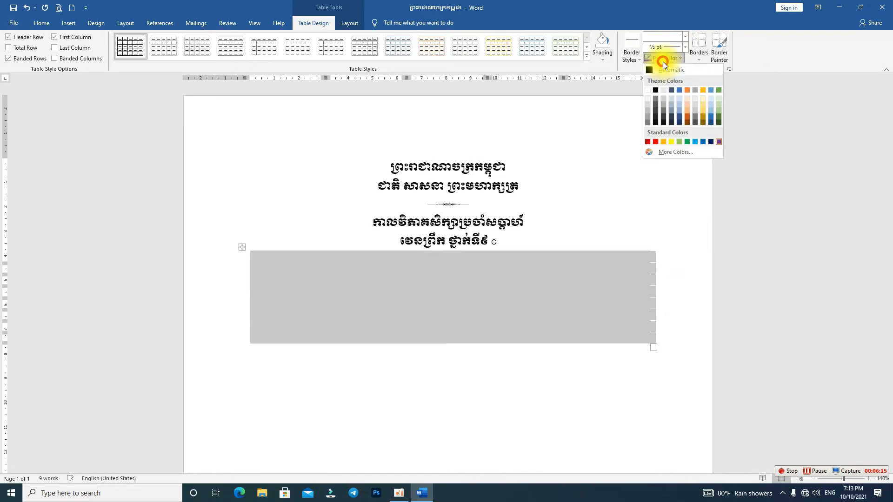
click(655, 90)
click(701, 51)
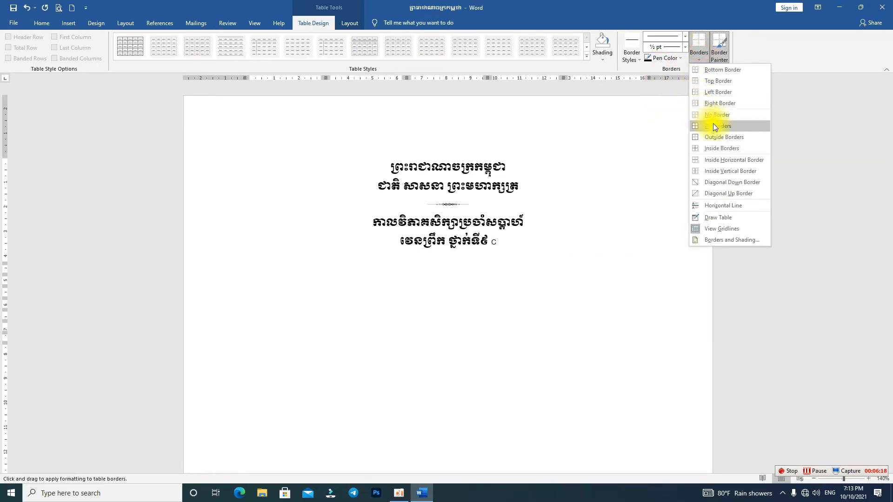
click(712, 128)
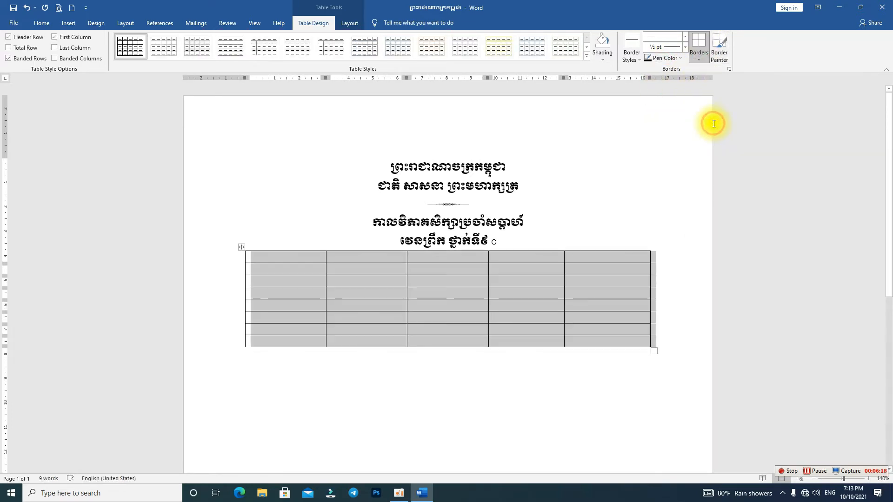
click(435, 331)
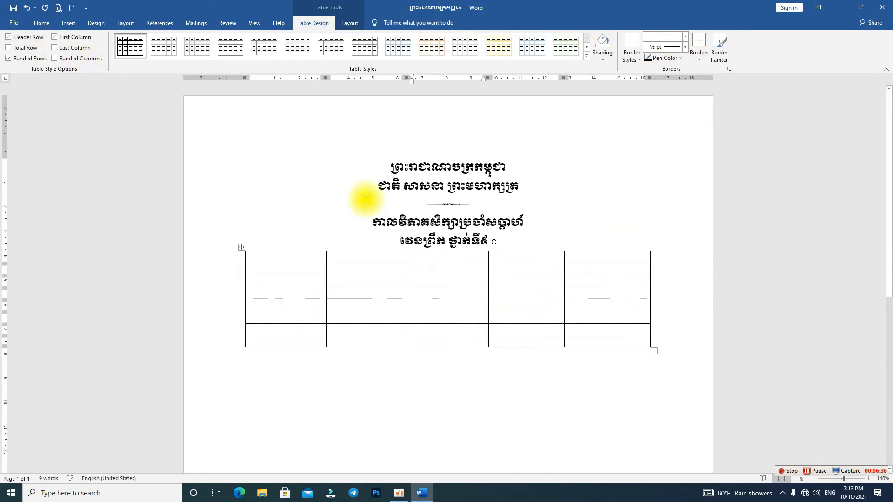
click(347, 26)
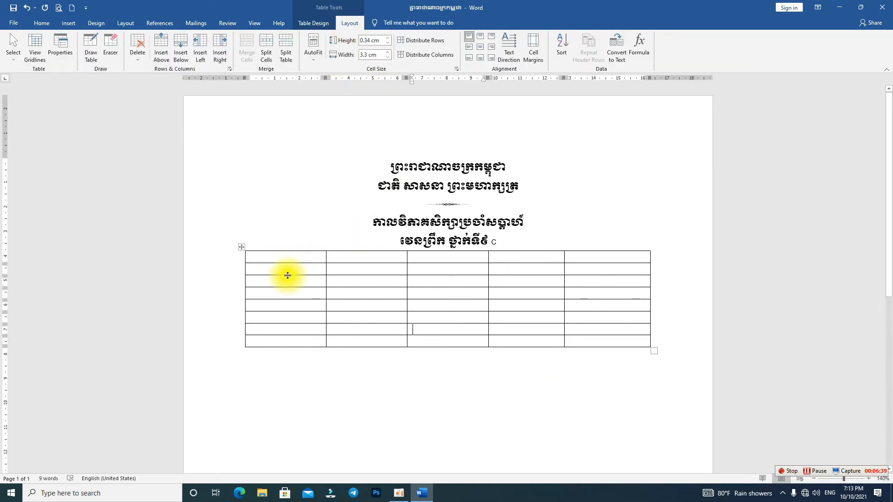
click(295, 259)
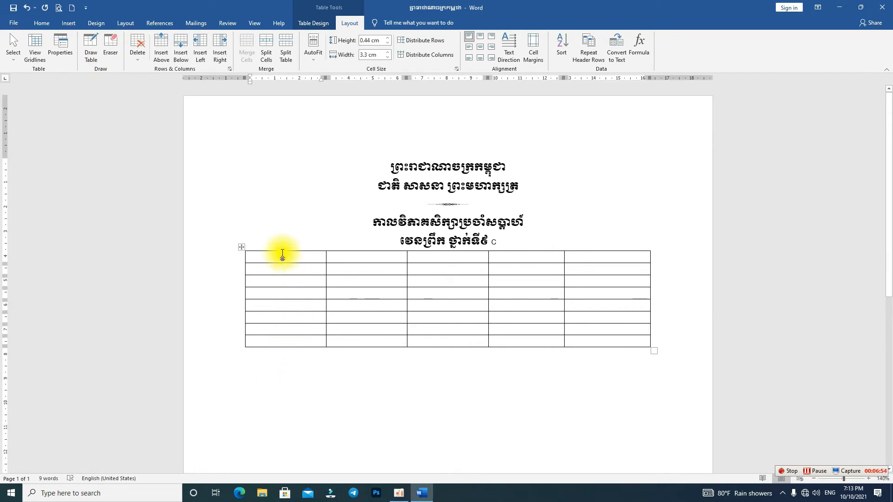
click(261, 227)
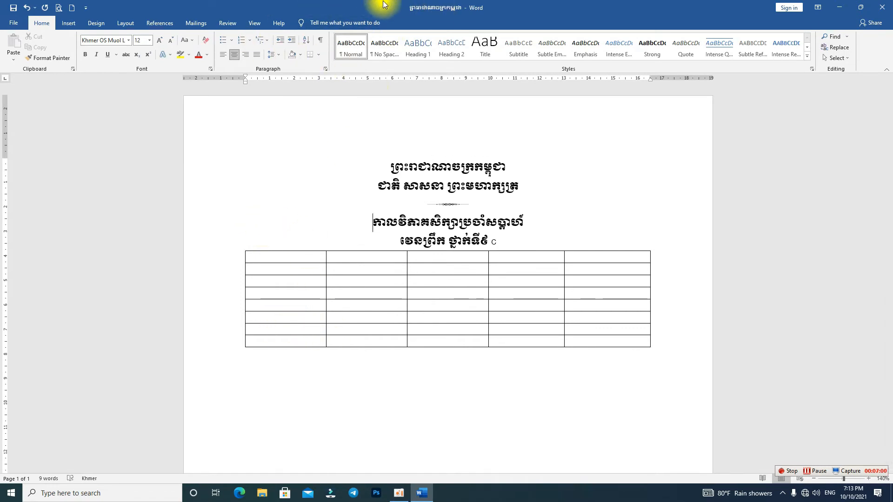
click(295, 270)
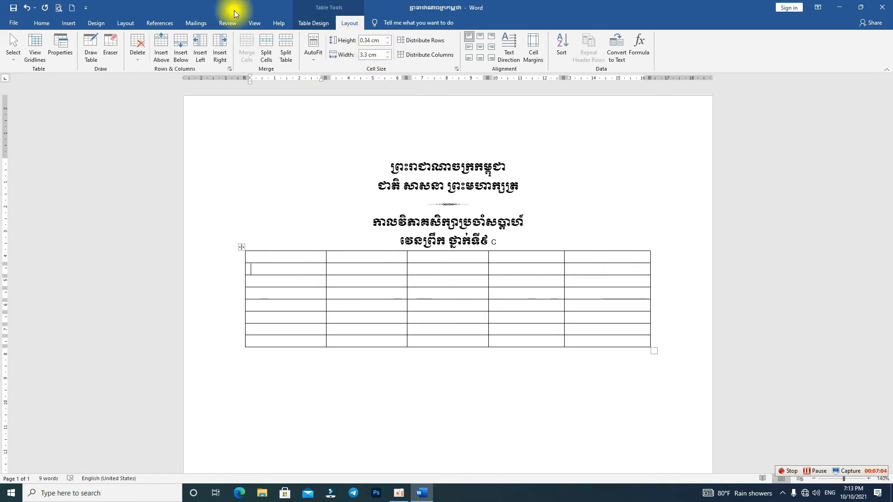
click(282, 214)
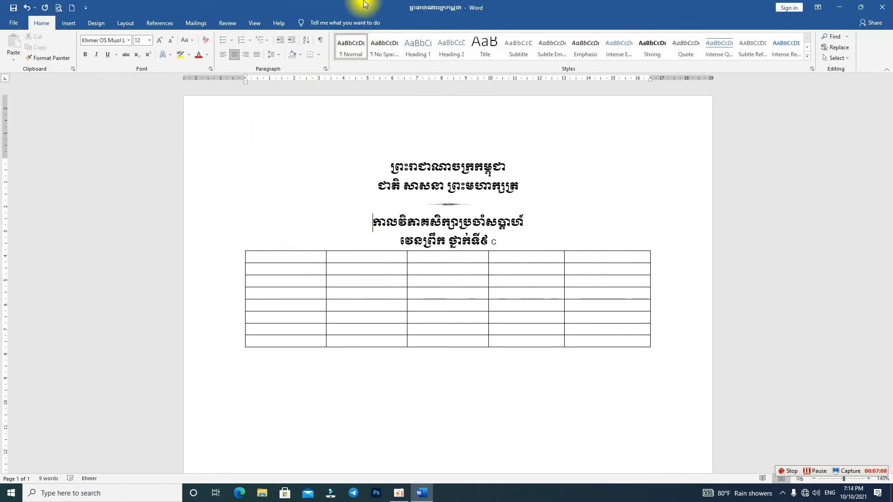
Erase the border between the first two cells of the first column and draw the same line back in
click(273, 268)
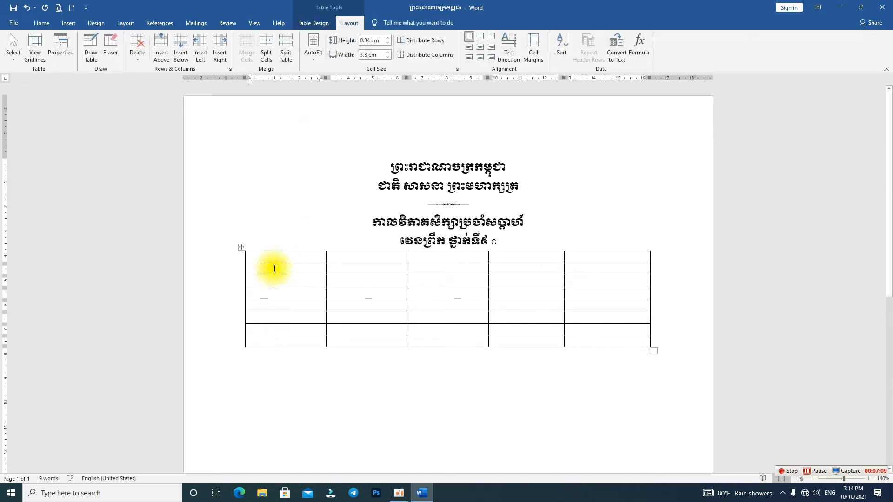
click(111, 57)
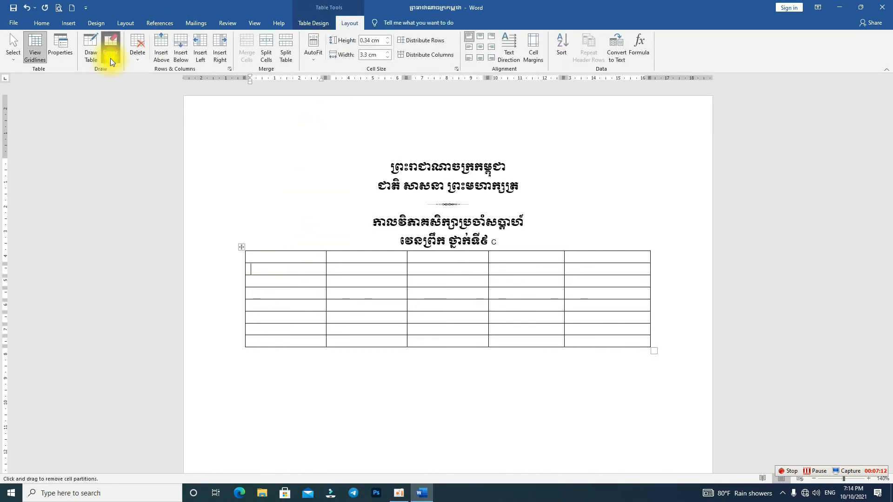
click(279, 264)
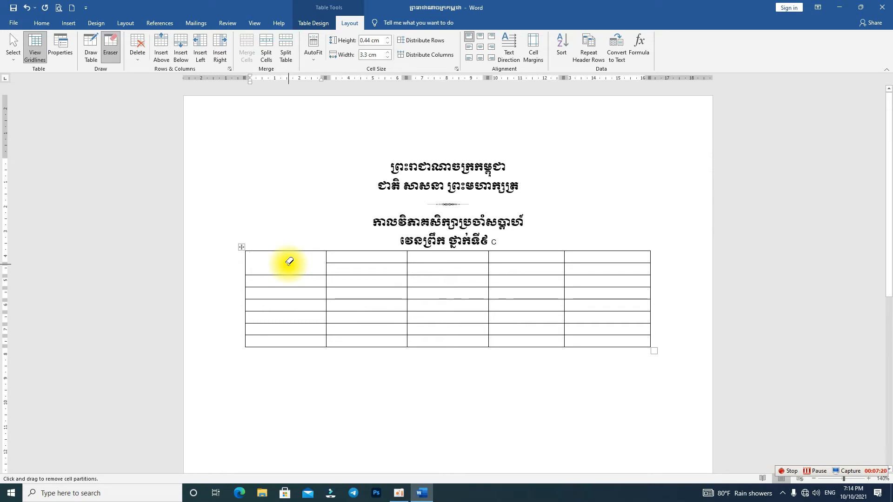
click(99, 55)
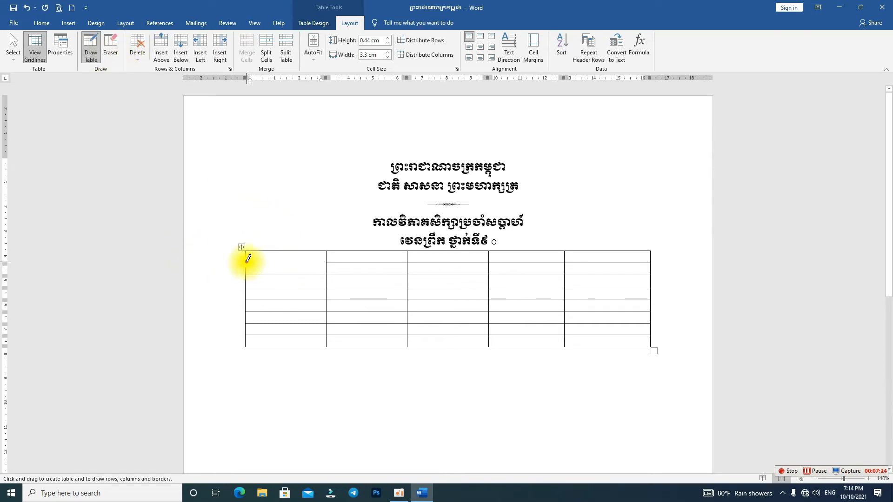
mouse_move(246, 263)
mouse_down()
mouse_move(353, 263)
mouse_move(344, 262)
mouse_up()
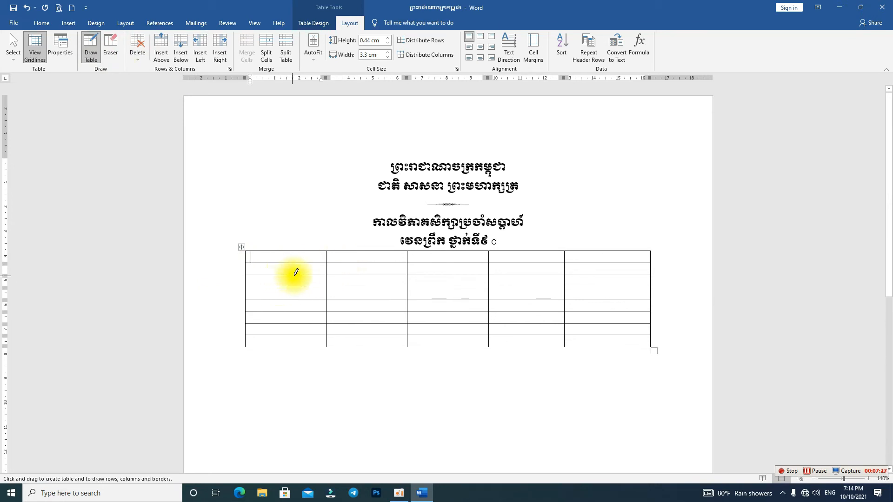
Draw a vertical line splitting the first column through all rows, undo it, and turn off table drawing
mouse_move(282, 252)
mouse_down()
mouse_move(274, 359)
mouse_move(285, 344)
mouse_up()
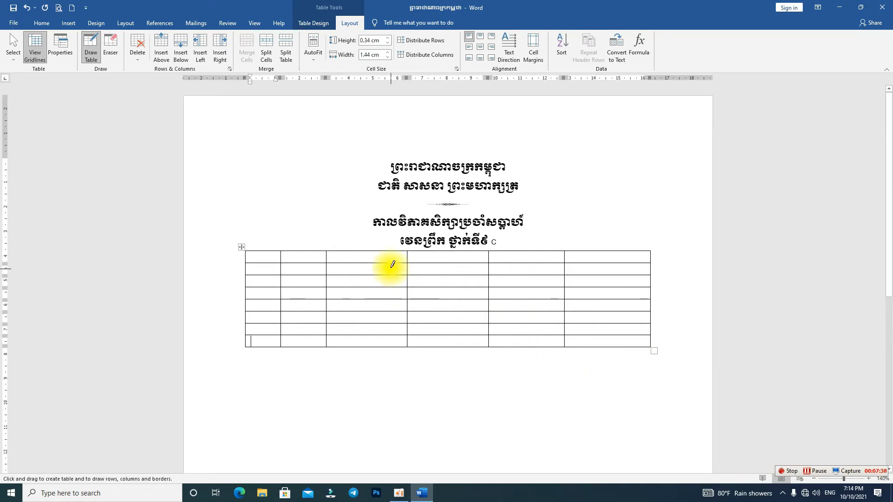
key(ctrl+z)
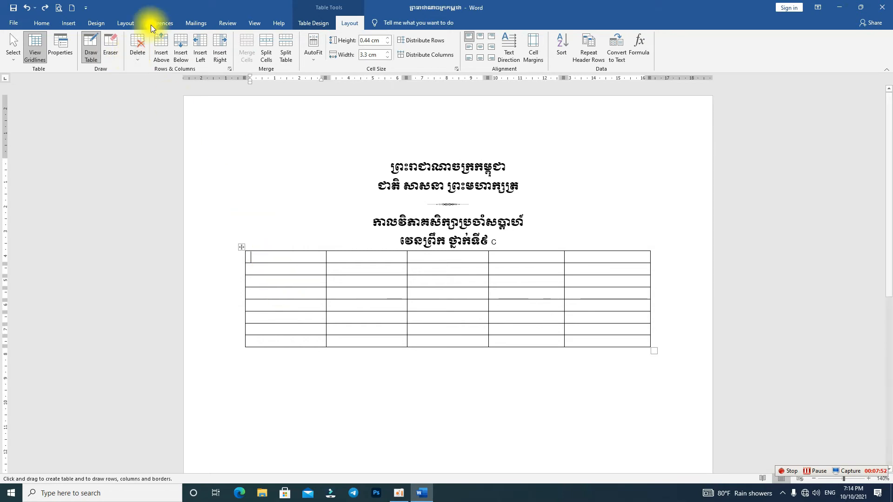
click(93, 45)
Delete the table's first column and its first row
double_click(269, 258)
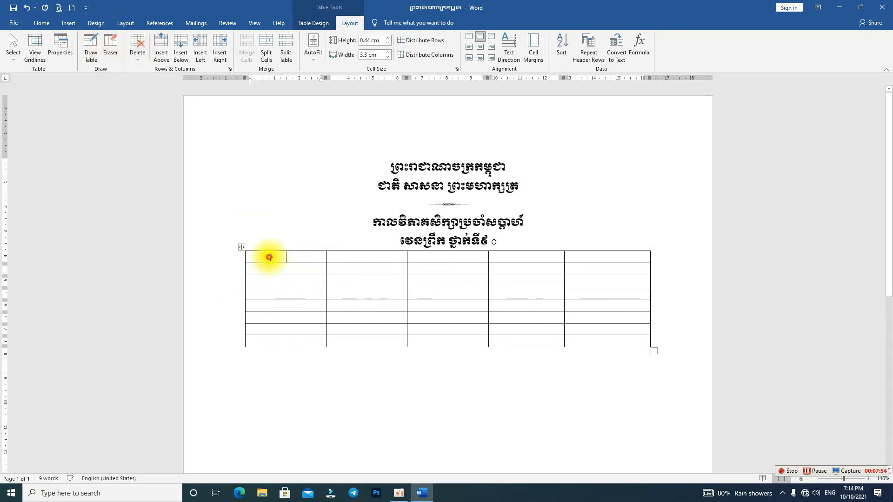
click(267, 258)
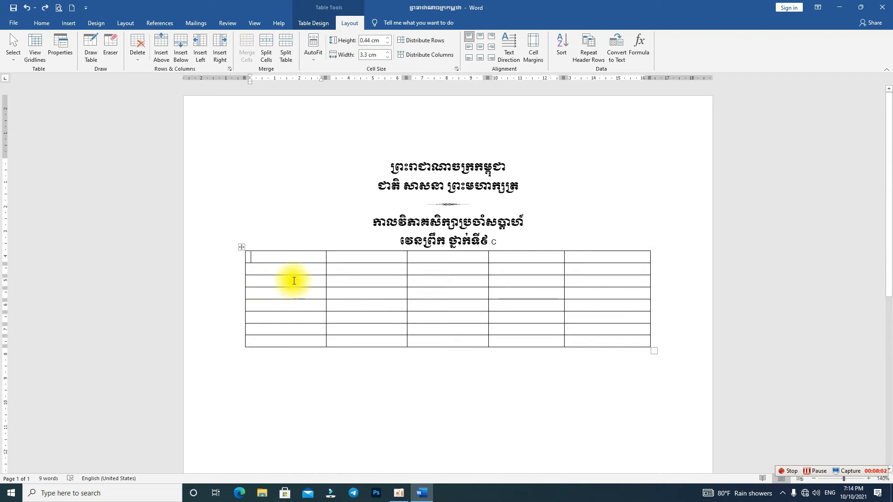
click(140, 46)
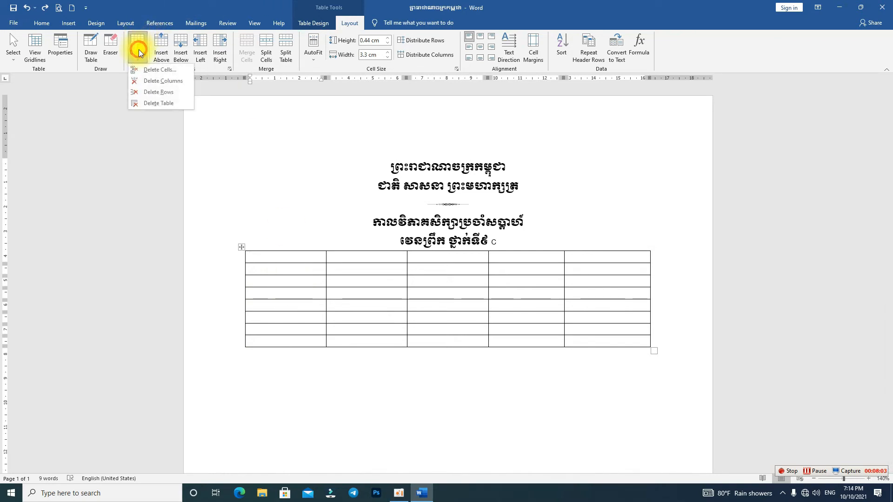
click(177, 82)
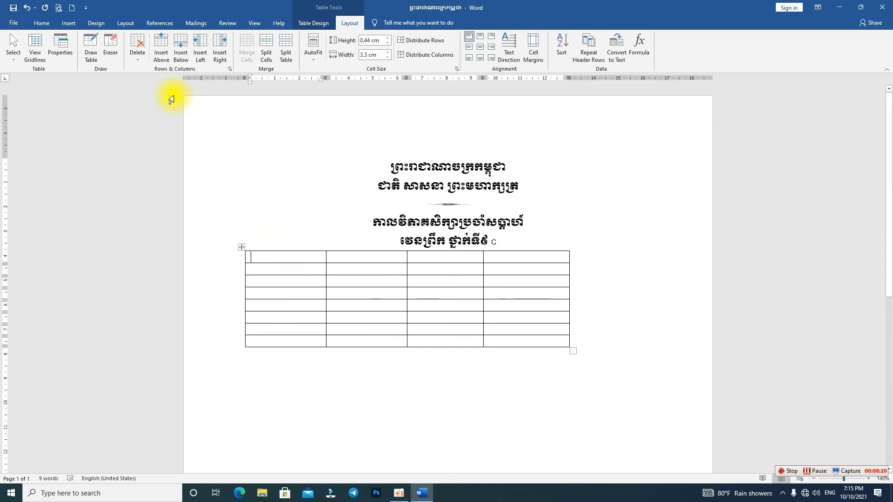
click(140, 61)
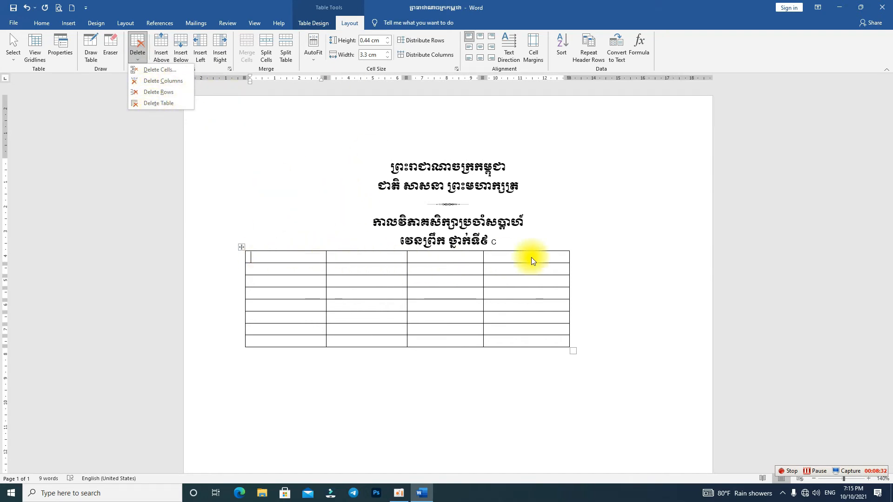
click(166, 92)
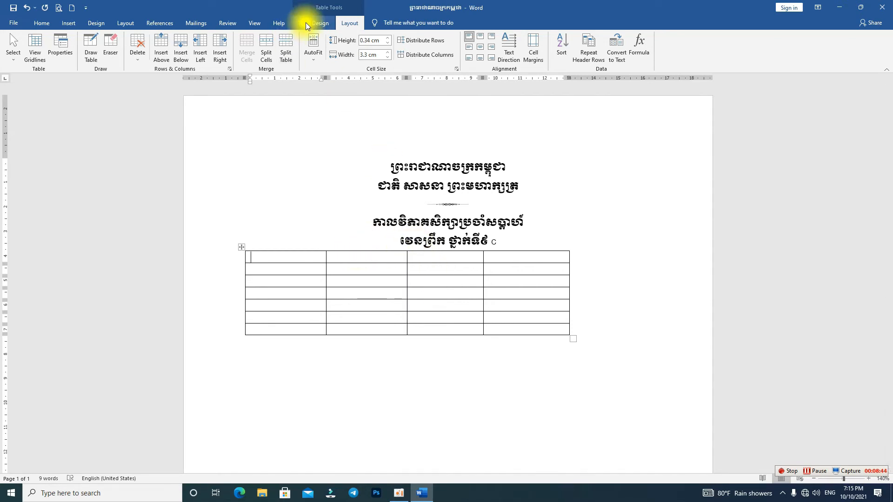
Delete the entire table and undo the deletion
click(141, 62)
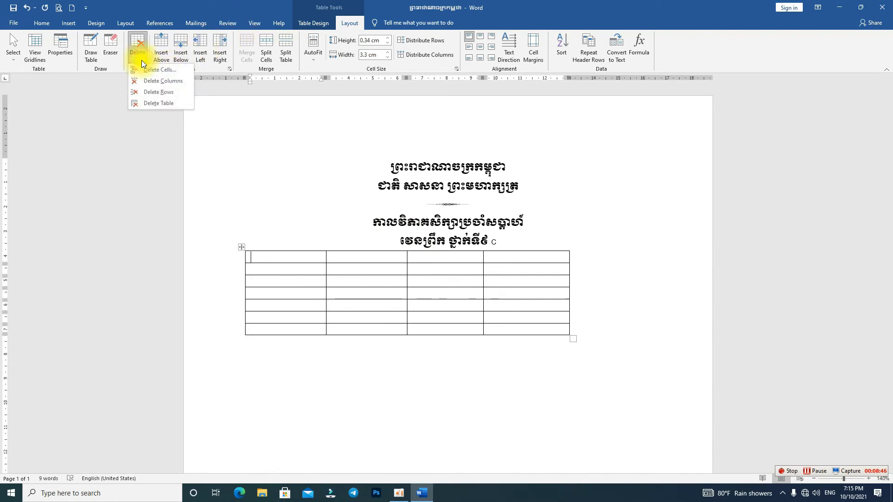
click(170, 105)
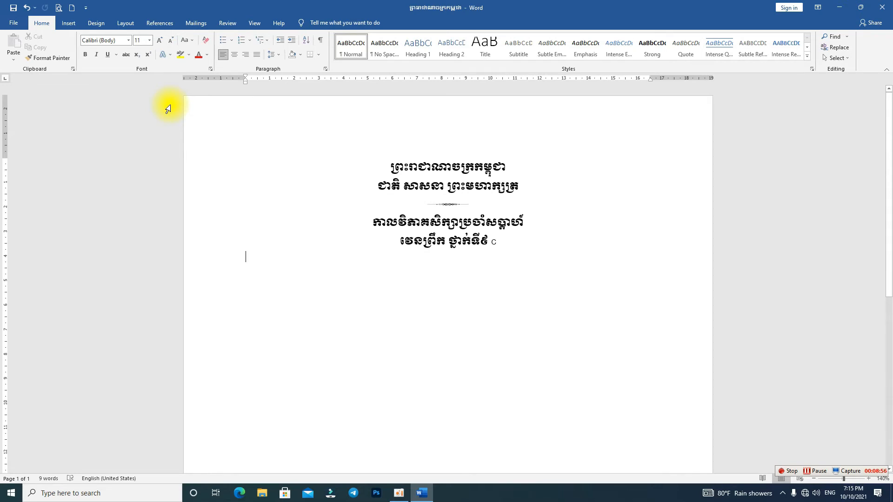
key(ctrl+z)
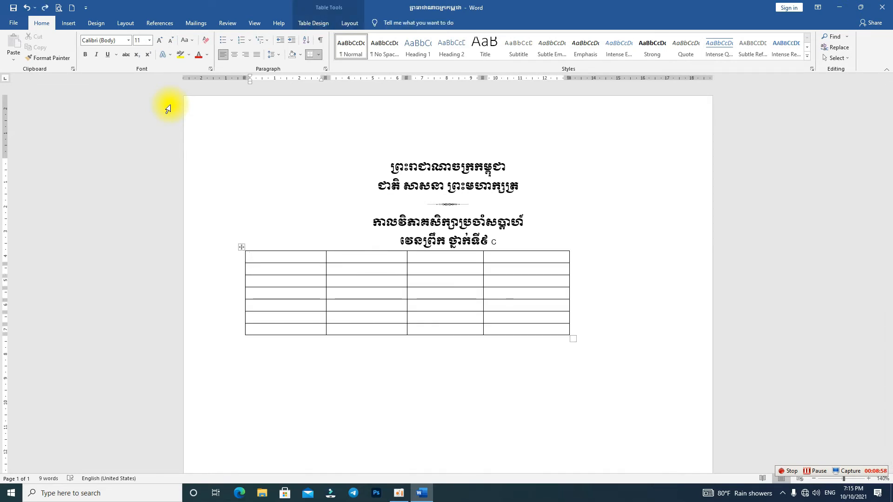
click(345, 24)
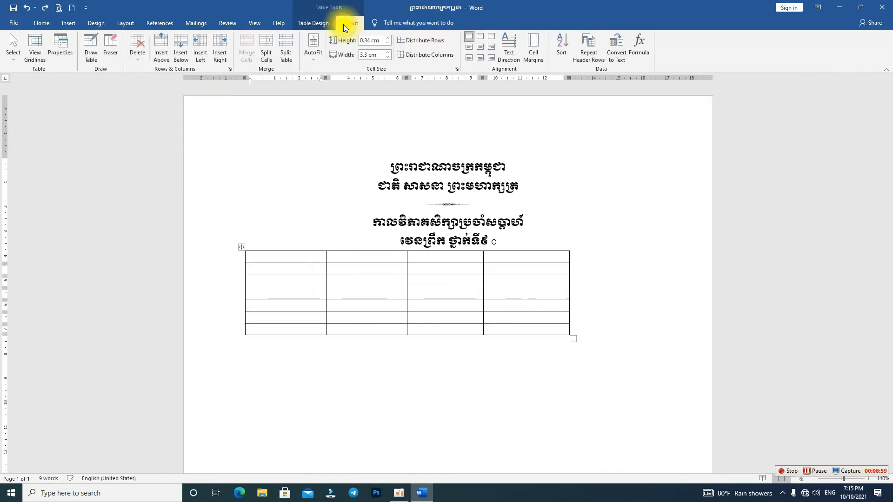
click(128, 52)
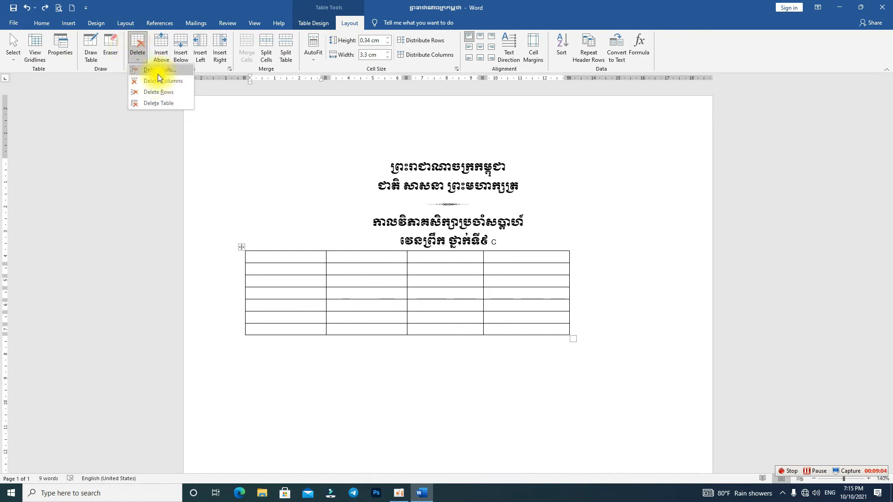
click(389, 320)
click(389, 326)
click(371, 331)
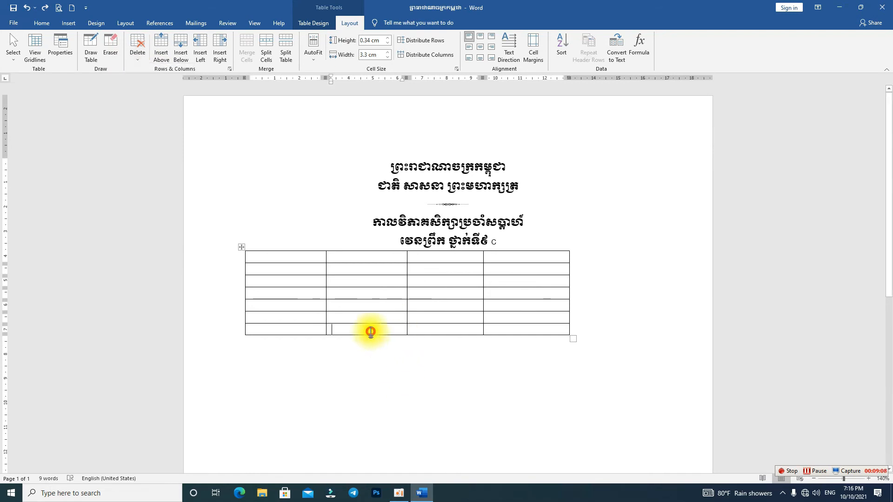
click(131, 54)
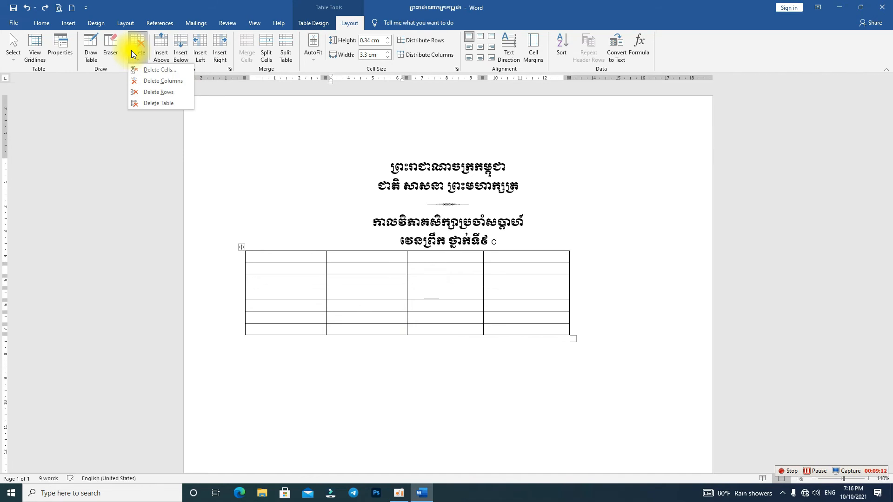
click(391, 305)
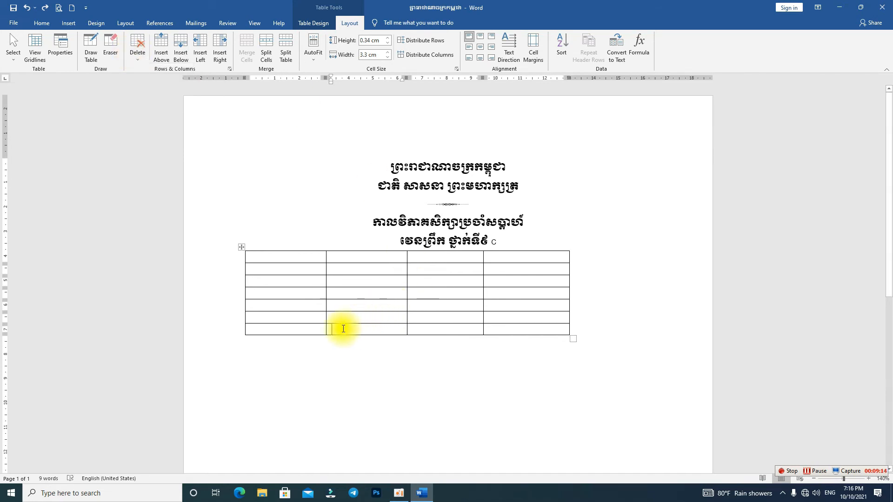
Delete the second cell of the last row with the option to shift cells left, and undo the deletion
click(380, 329)
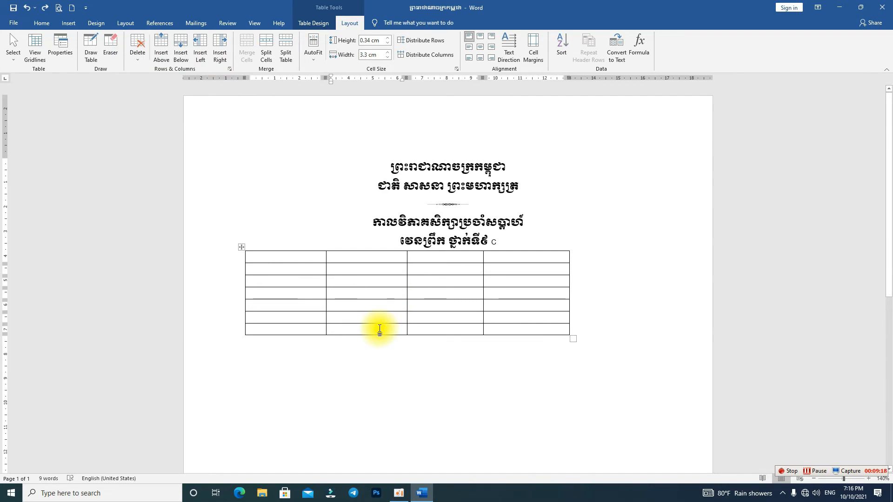
click(144, 45)
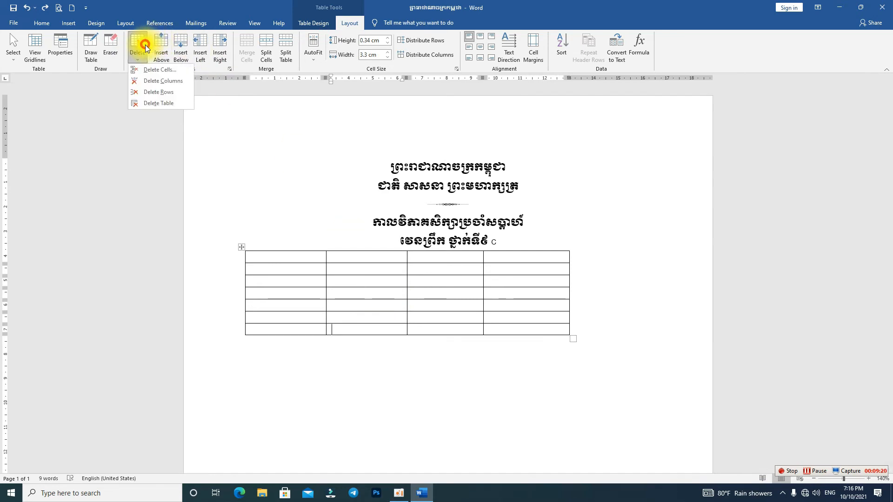
click(150, 66)
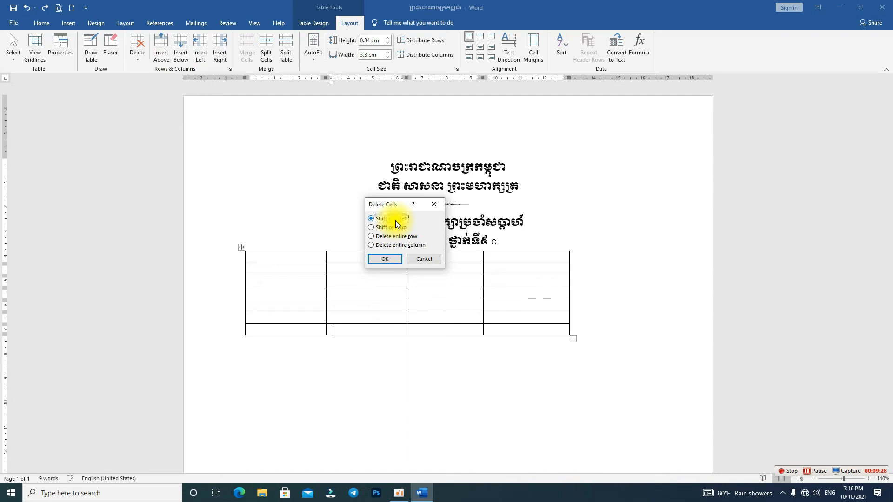
click(382, 259)
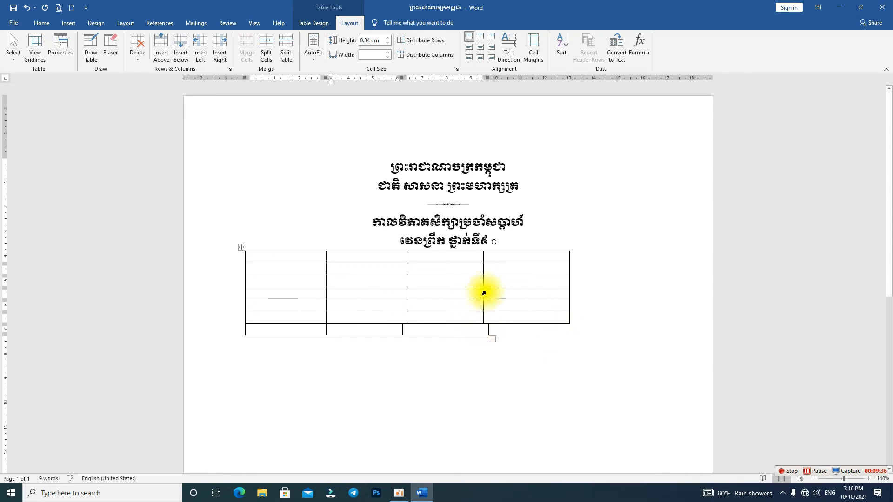
key(ctrl+z)
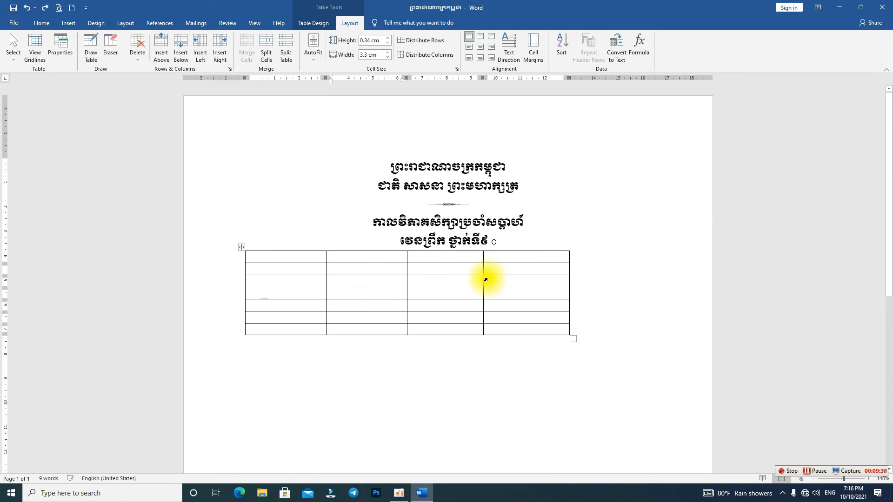
Widen the third column slightly at the fourth column's expense, and delete the last row's second cell with cells shifted left
drag(483, 282, 491, 281)
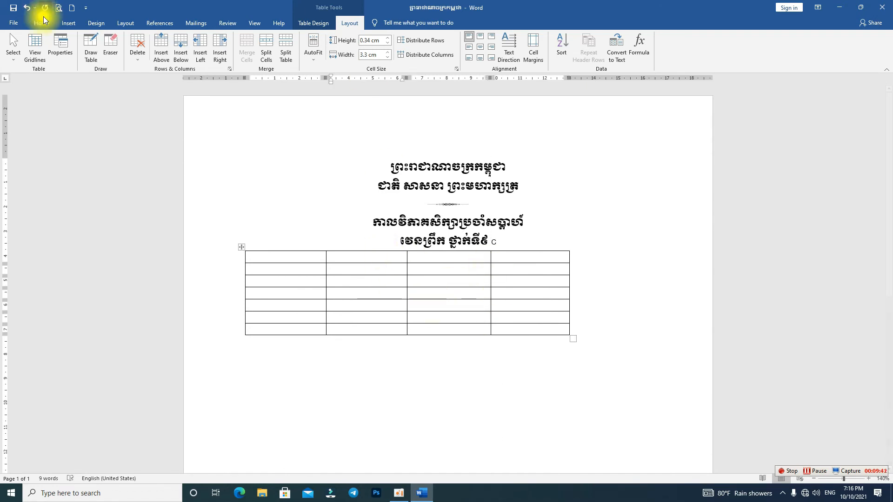
click(135, 50)
click(147, 66)
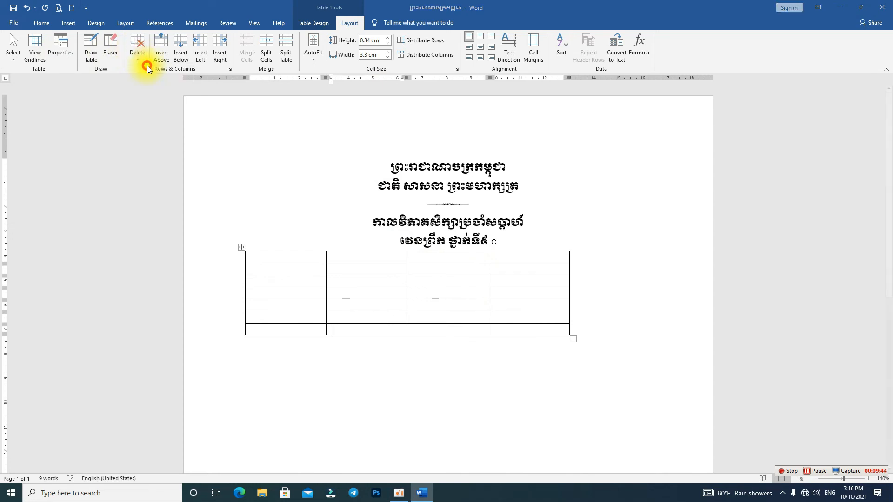
click(373, 258)
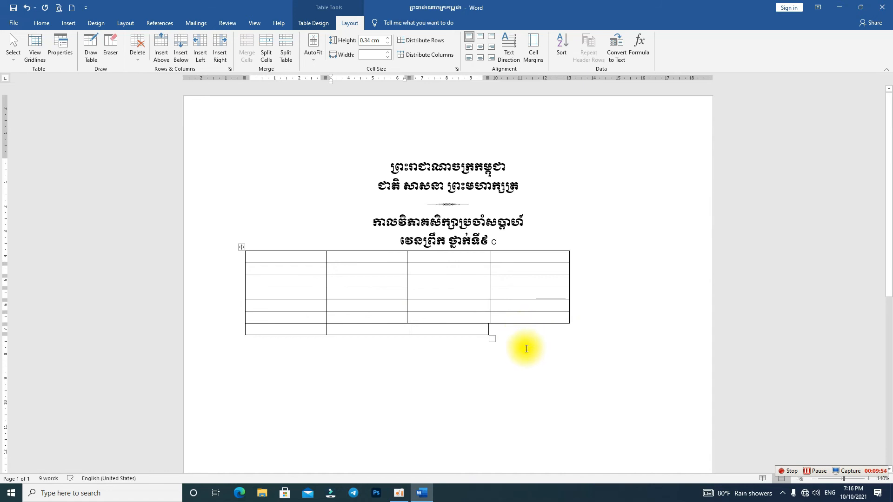
Undo the last cell deletion and delete the last row's second cell with the option to shift cells up
key(ctrl+z)
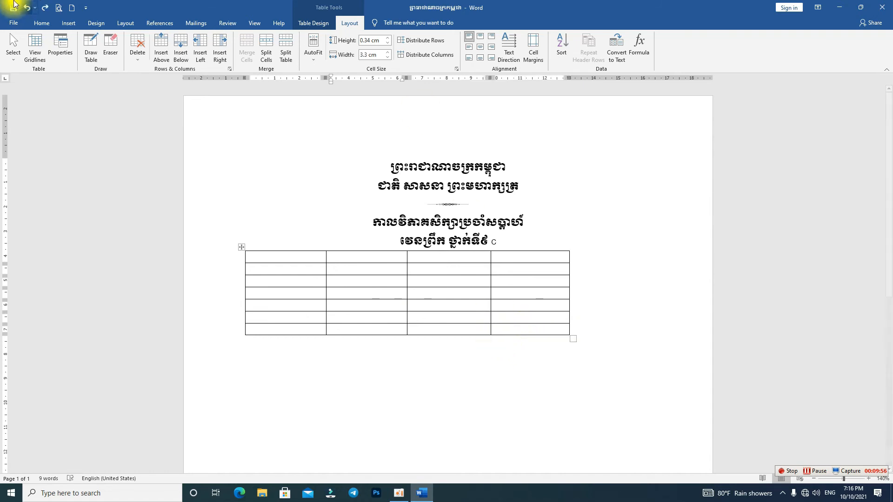
click(132, 54)
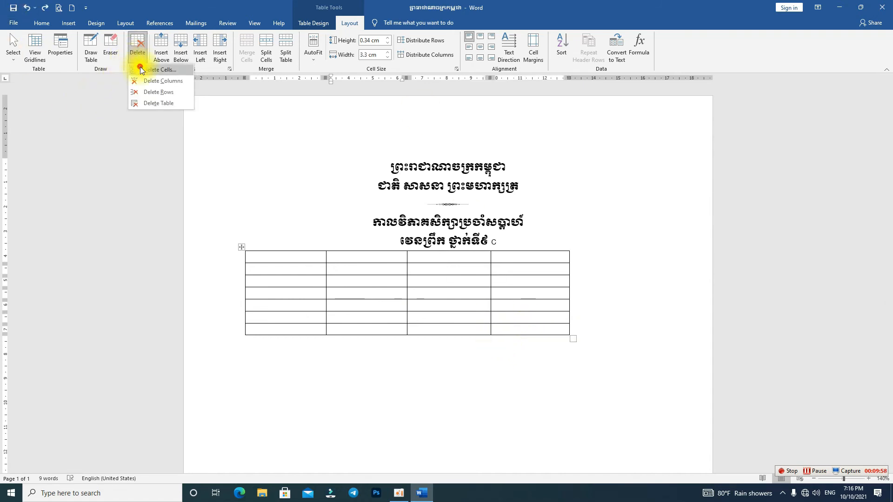
click(141, 68)
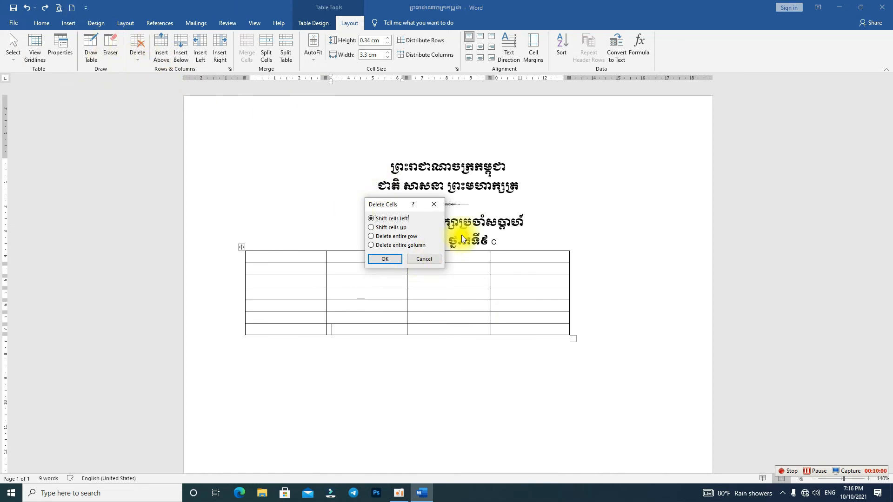
drag(395, 202, 407, 194)
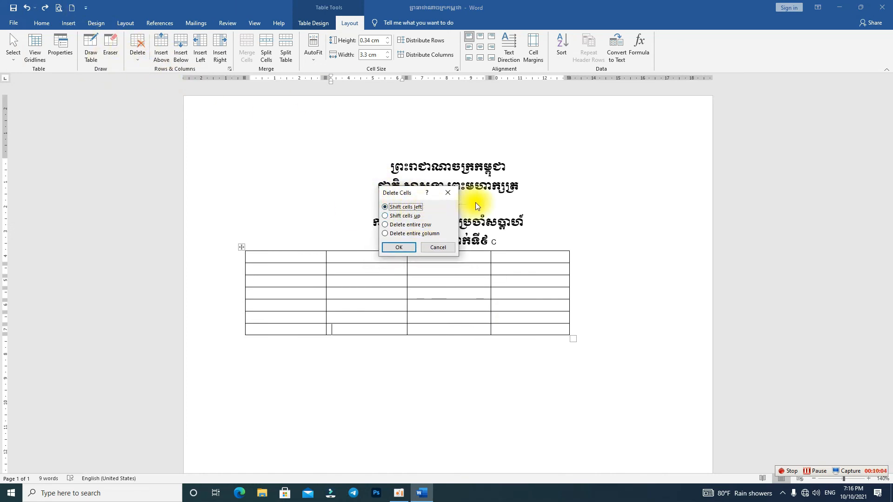
click(416, 215)
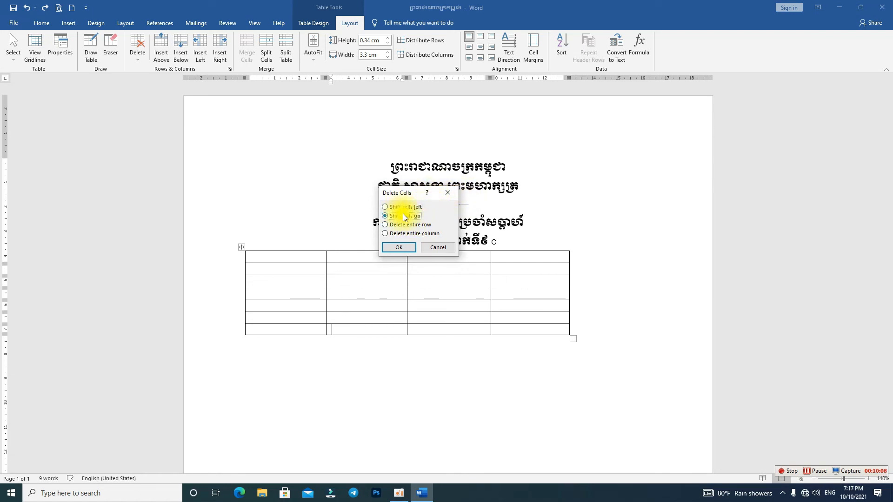
click(399, 246)
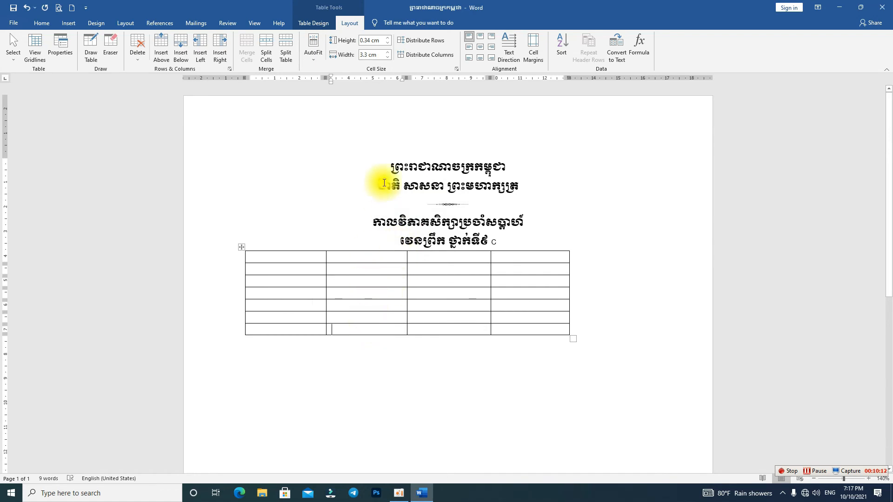
Delete the second cell of the first row with the option to shift cells up
click(367, 256)
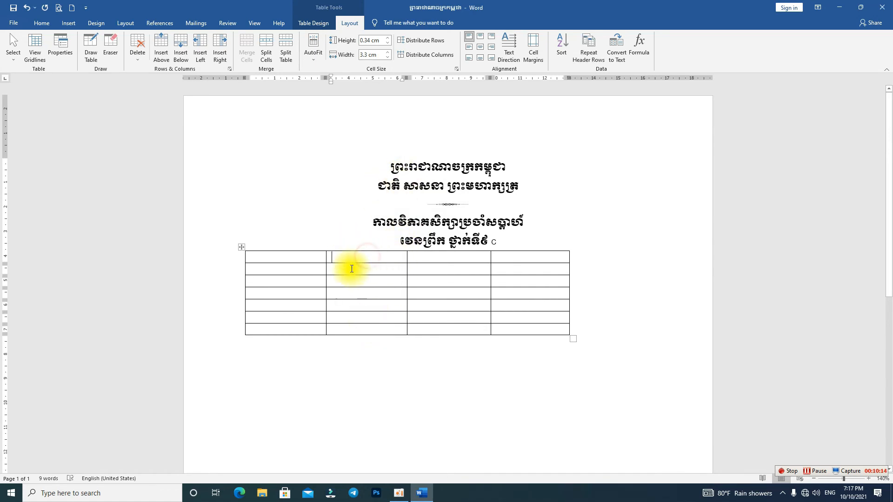
click(349, 332)
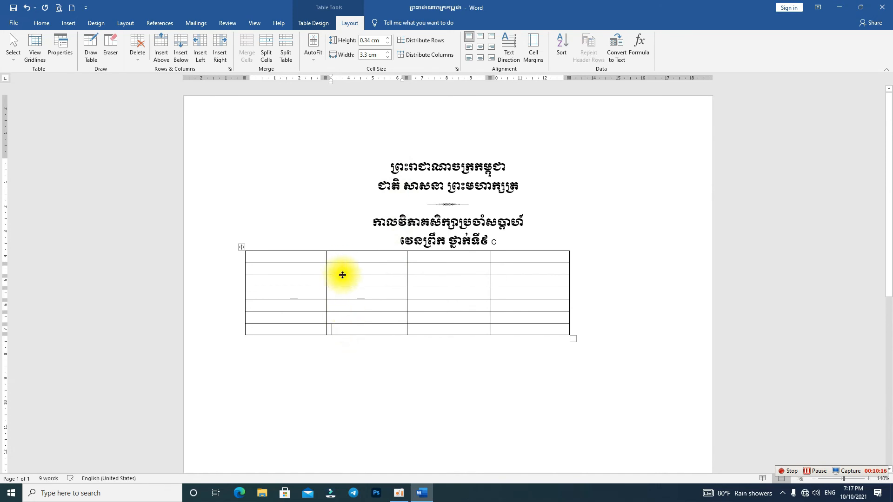
click(342, 261)
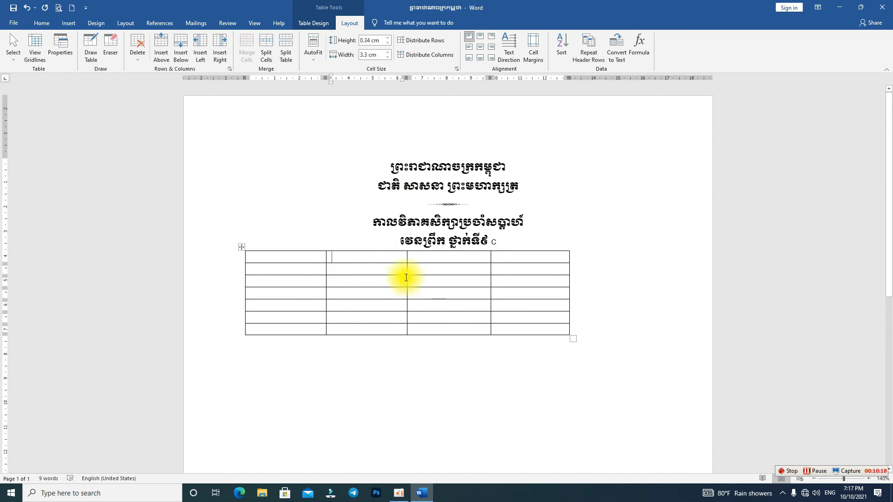
click(136, 55)
click(143, 71)
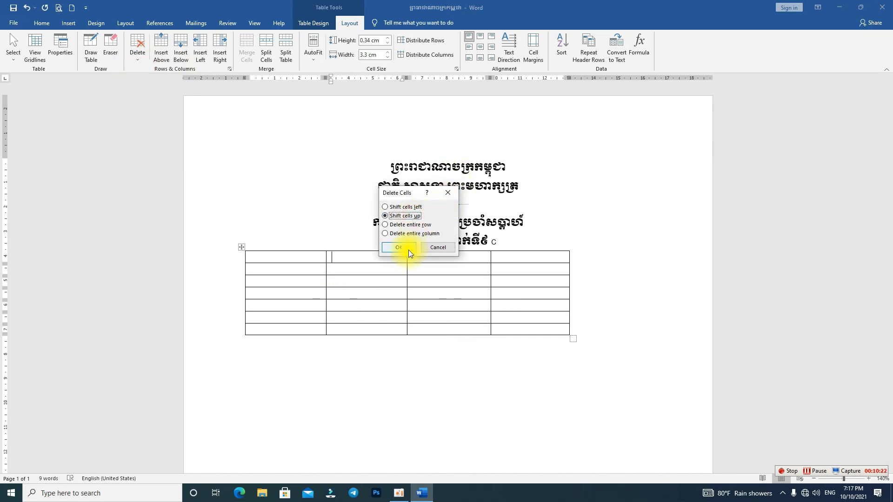
click(409, 250)
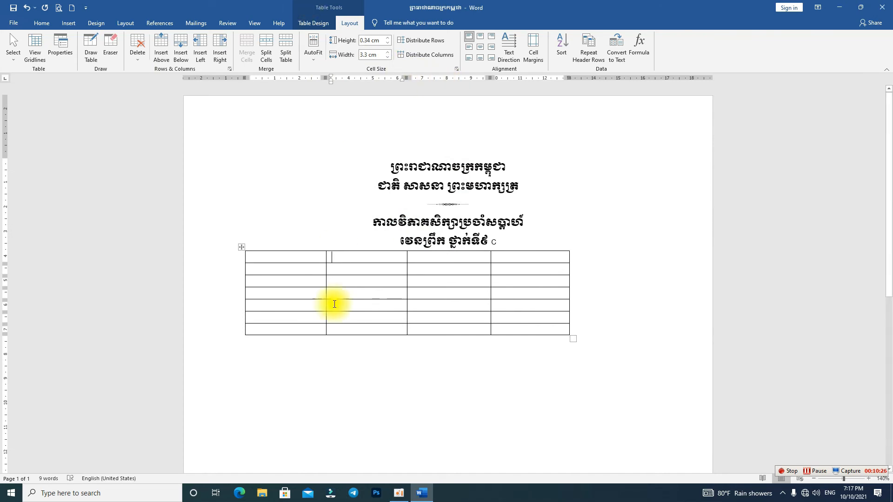
click(144, 48)
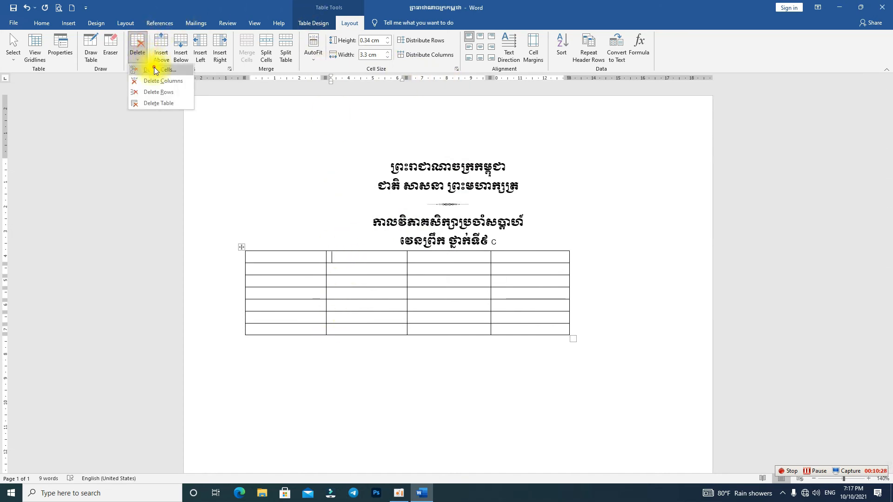
click(154, 70)
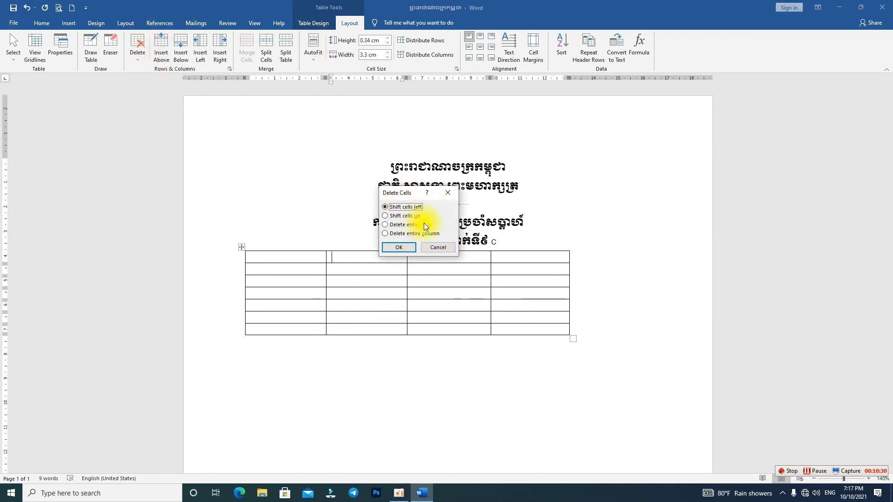
click(400, 226)
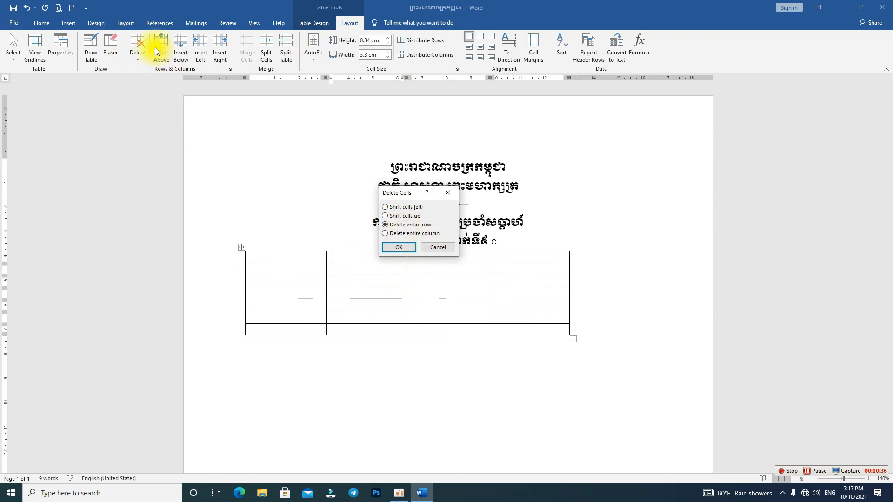
click(450, 194)
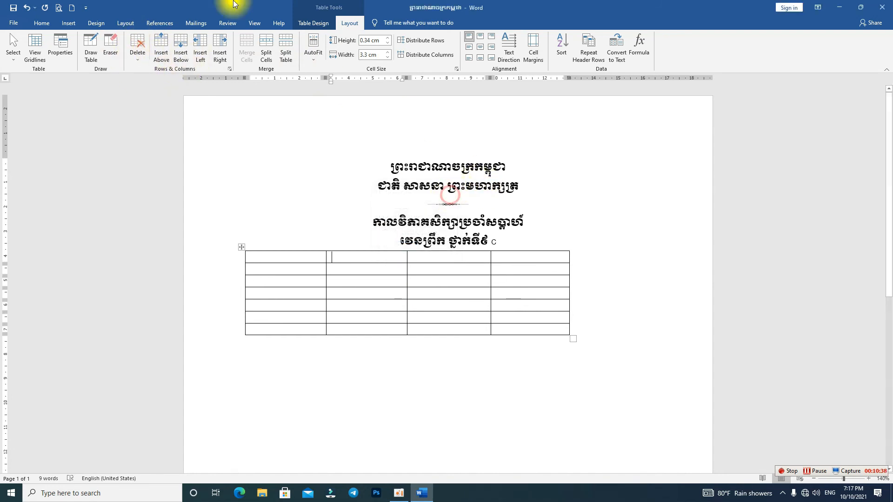
click(143, 57)
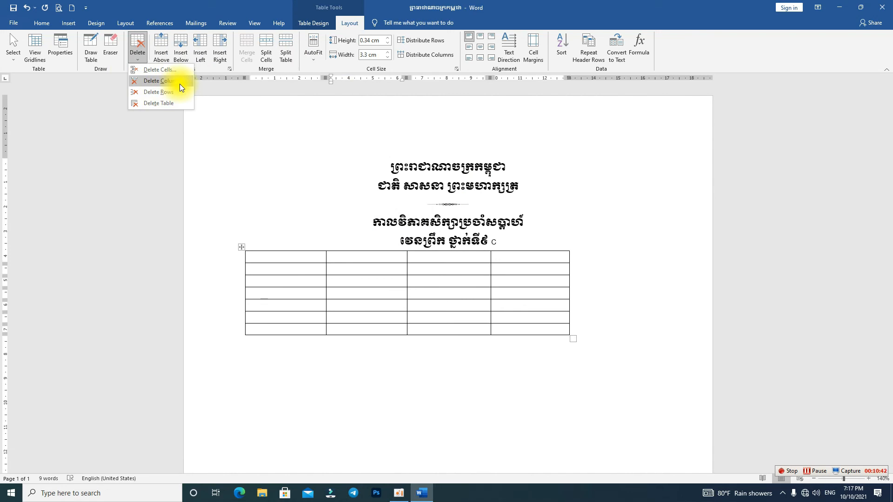
click(365, 263)
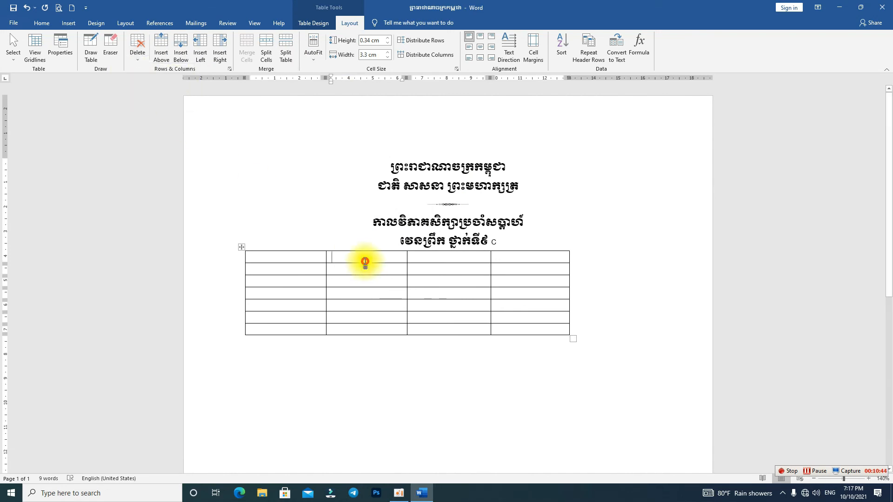
Insert rows into the table: one above the first row, one below the new first row, and one below the eighth row
click(305, 255)
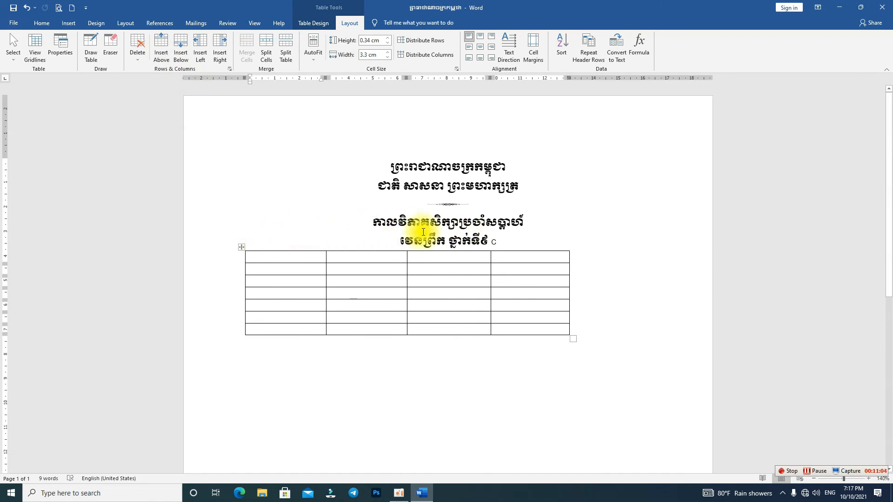
click(161, 45)
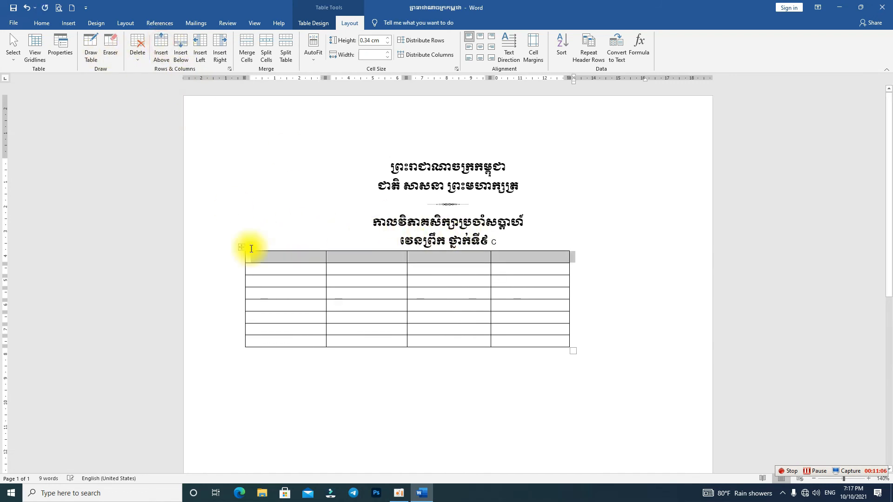
click(295, 279)
click(279, 258)
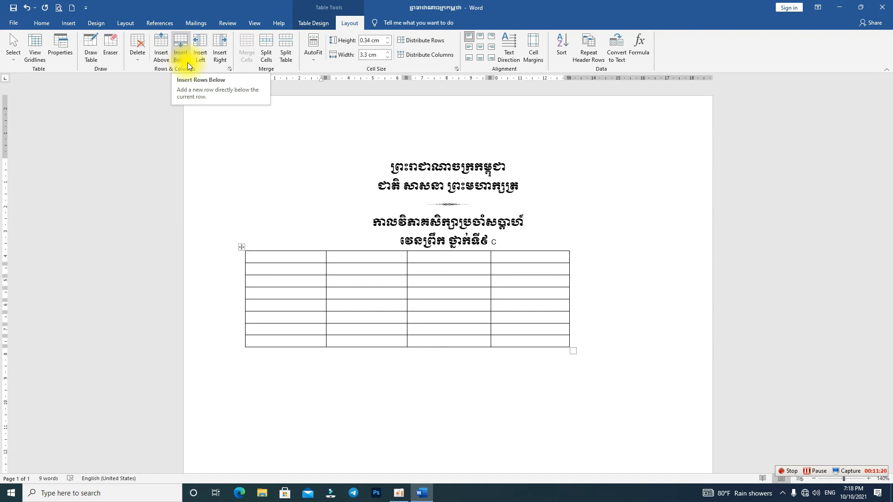
click(177, 55)
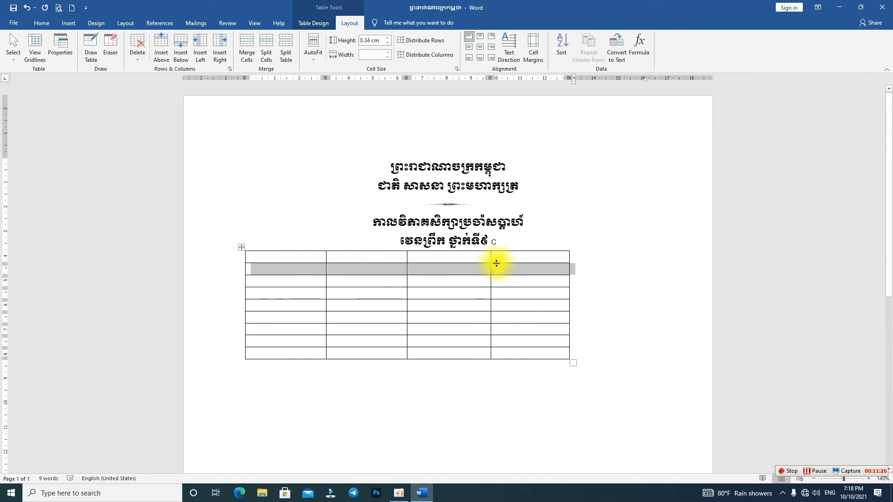
click(264, 343)
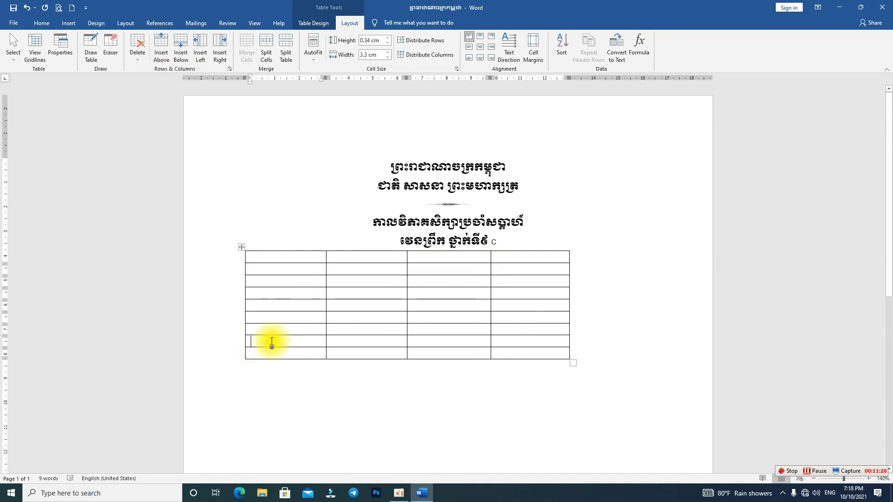
click(184, 61)
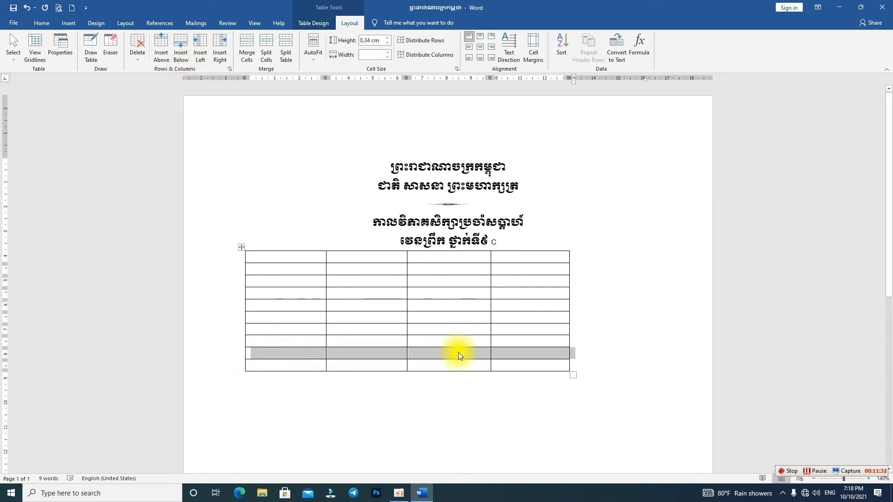
Insert a column to the left of the table's first column and another to the right of the new first column
click(272, 338)
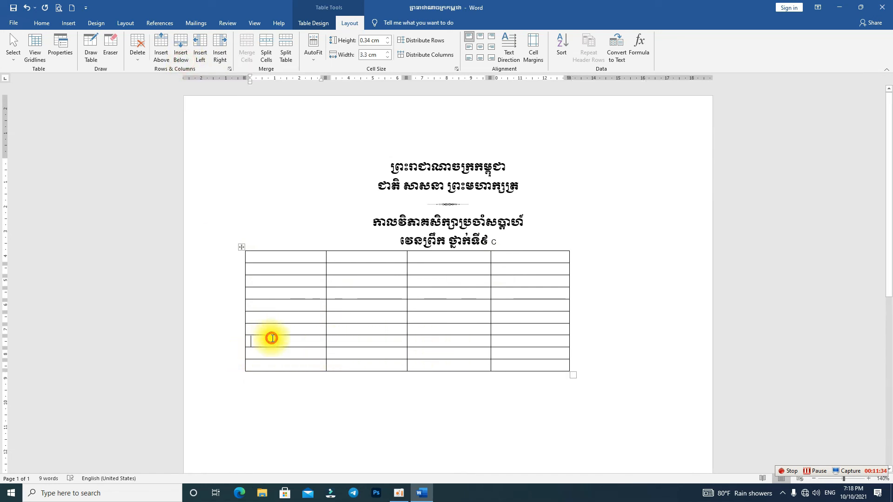
click(196, 60)
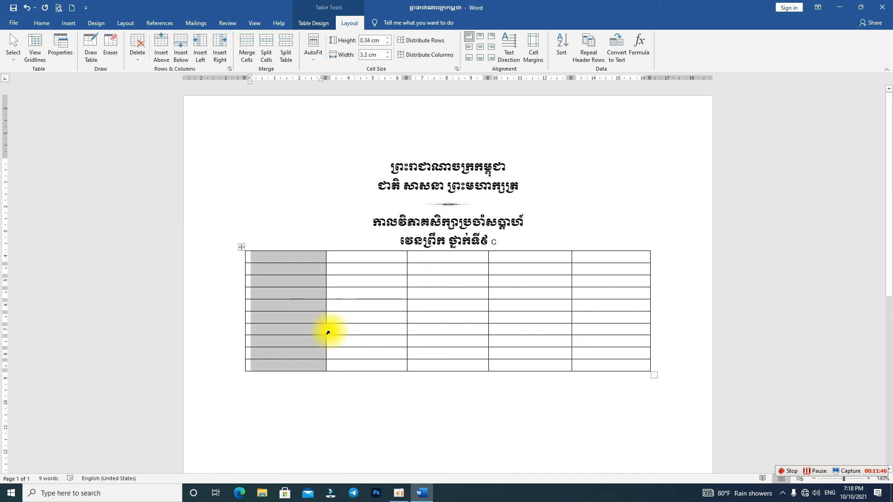
click(313, 330)
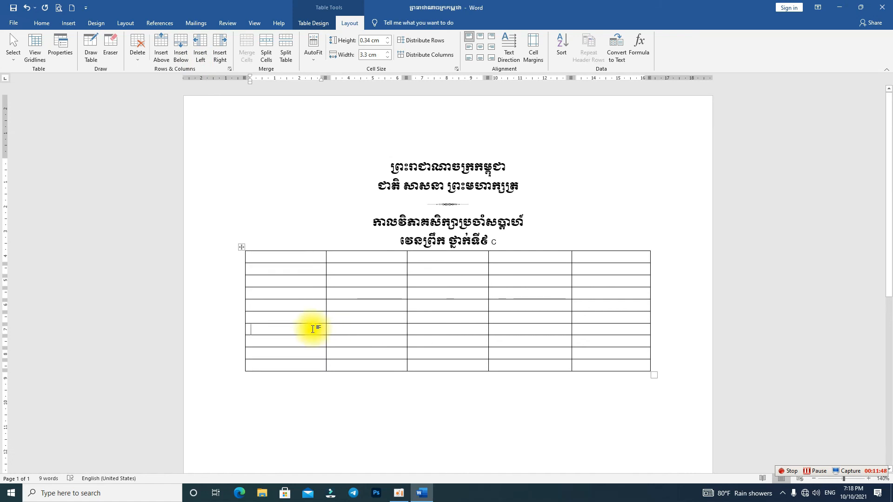
click(219, 60)
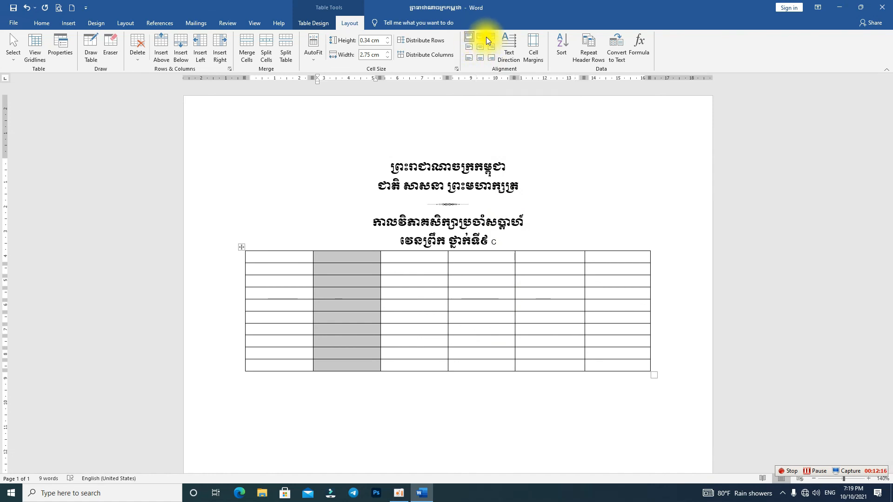
Increase the first row's height to about 2.44 cm and enter "hhhhh" in its first cell
click(447, 194)
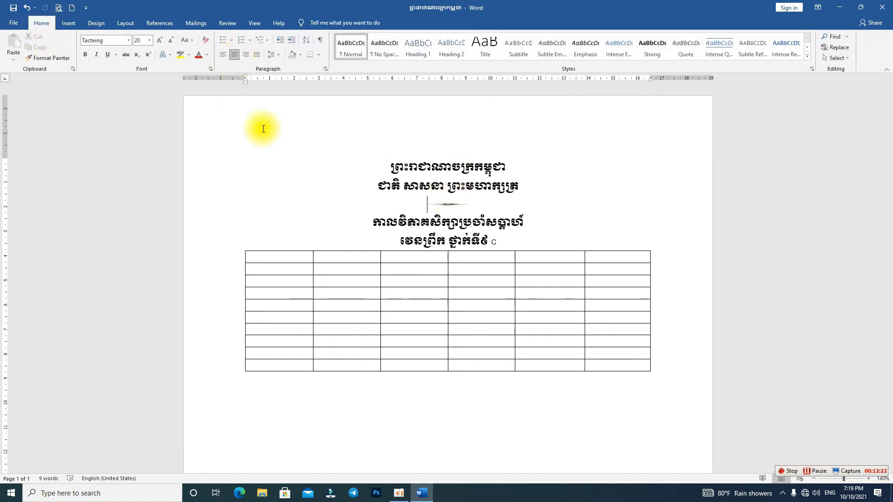
click(341, 296)
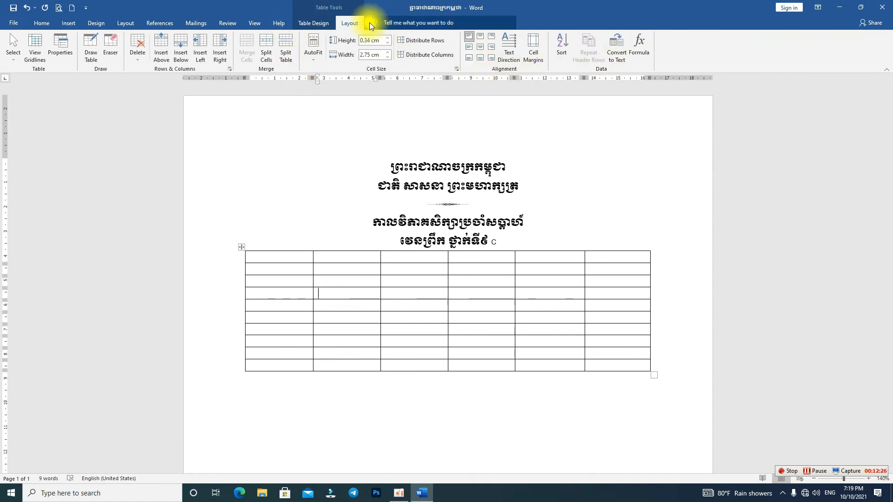
click(286, 260)
drag(286, 264, 285, 311)
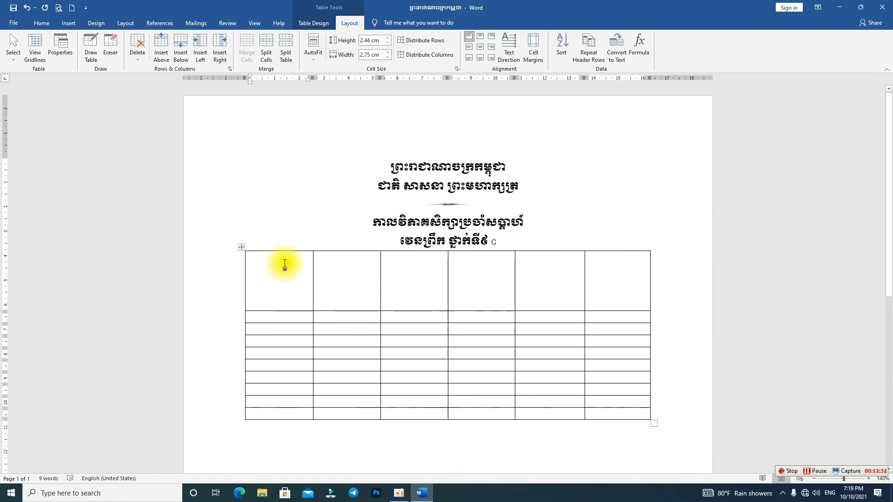
text(hhhhh)
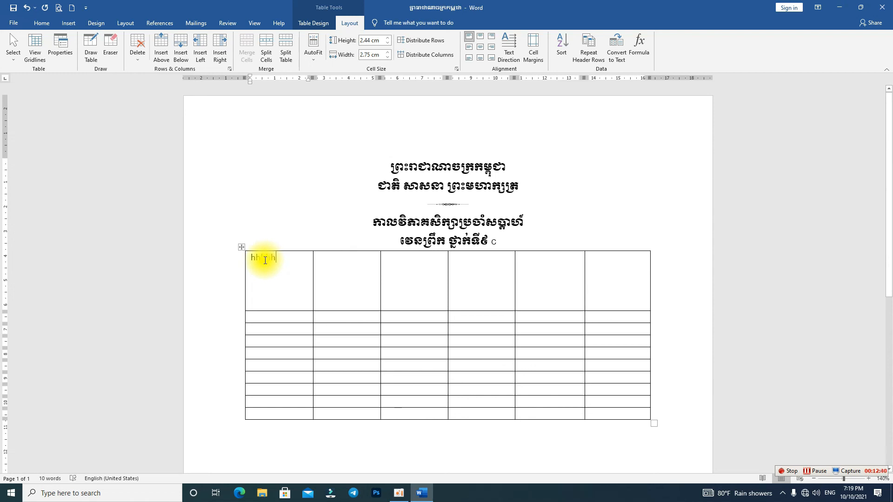
Align the "hhhhh" text to the cell's center and finally to its top center, and minimize the document window
click(479, 47)
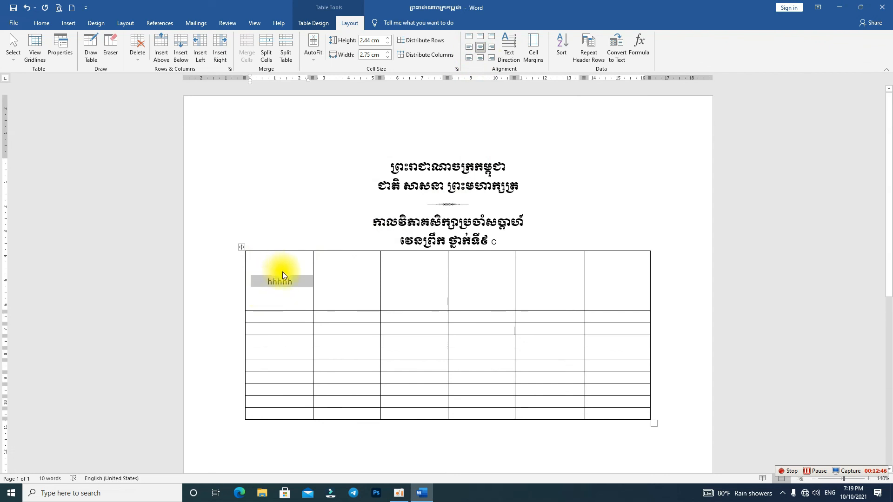
click(481, 37)
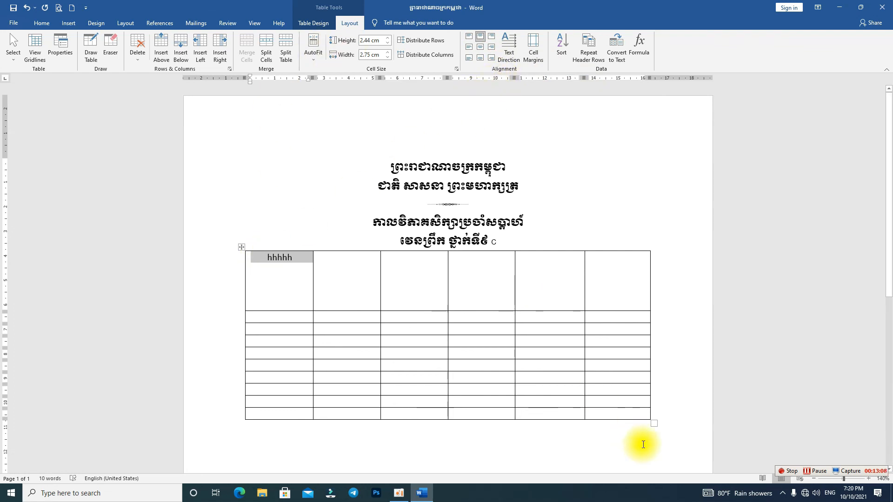
click(838, 6)
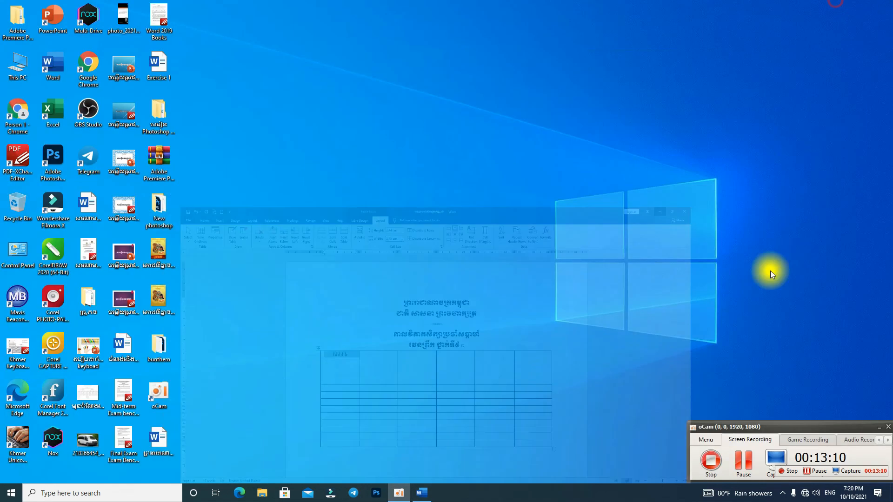